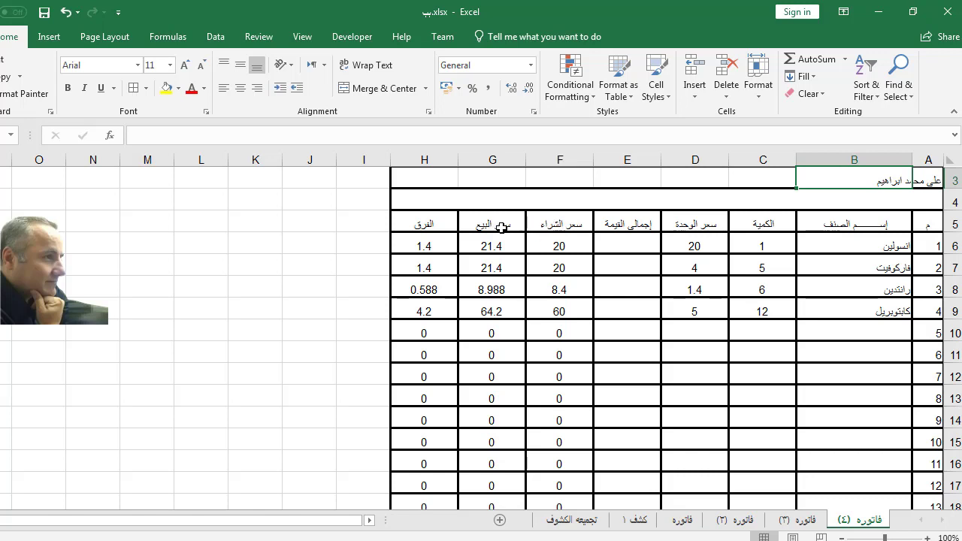
Step: Copy the patient name from cell A3 of the فاتوره (٤) invoice
scroll(514, 256, down, 2)
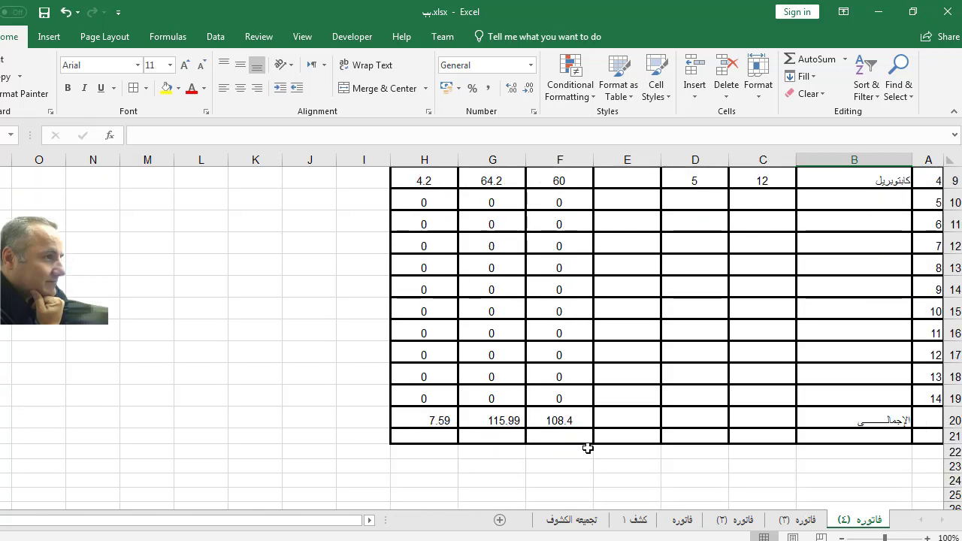
scroll(586, 446, up, 2)
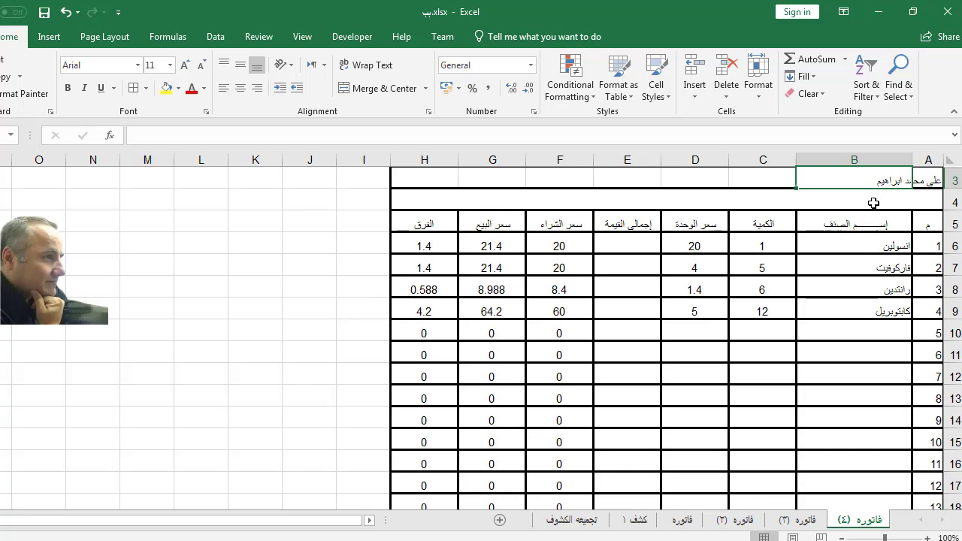
click(638, 519)
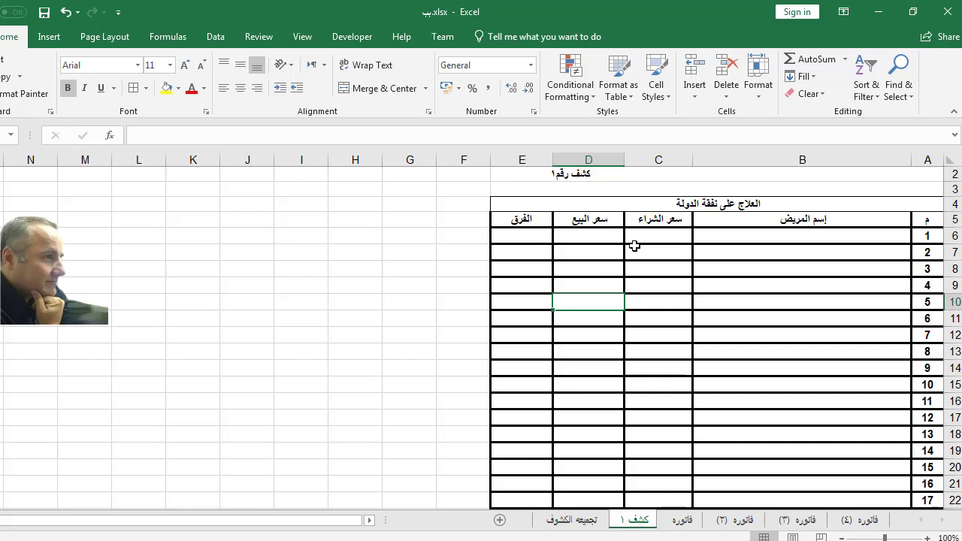
click(863, 521)
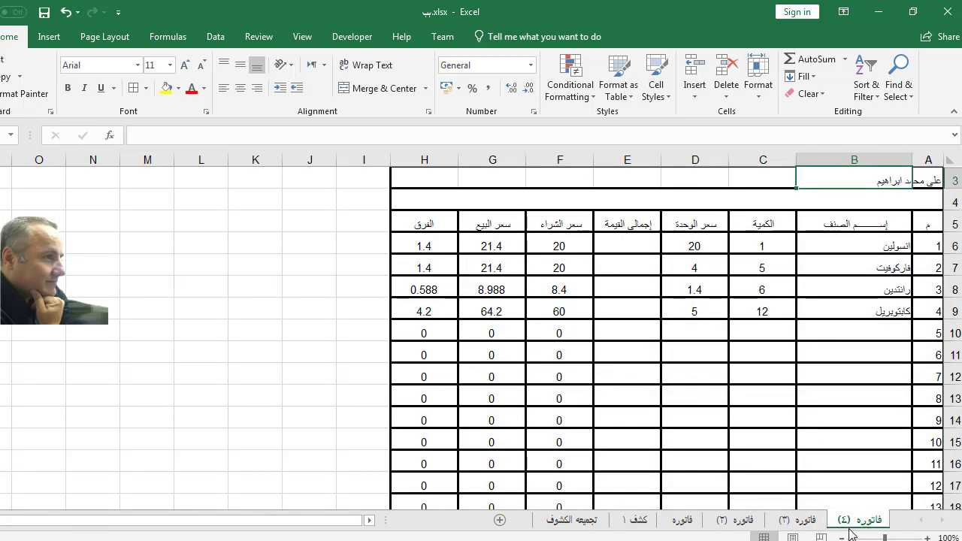
click(930, 180)
right_click(929, 181)
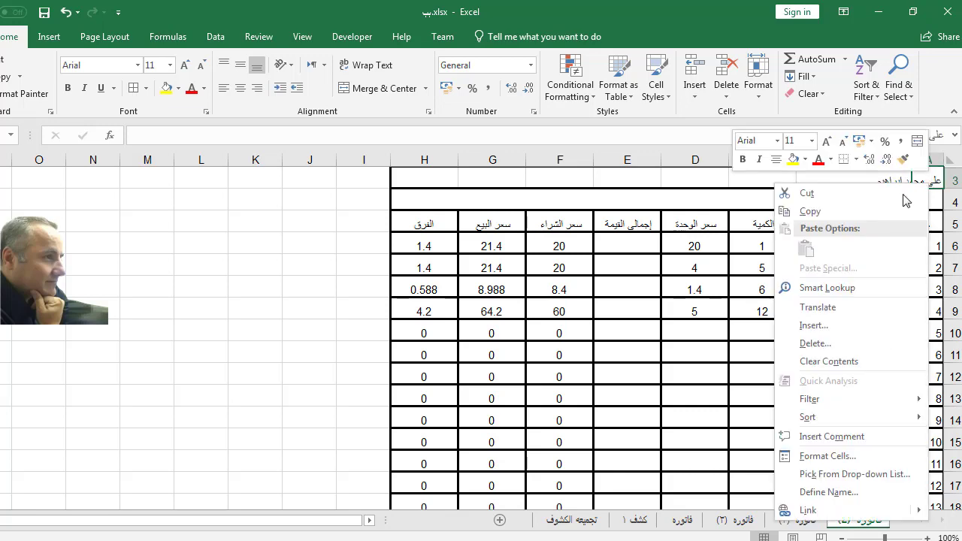
click(871, 218)
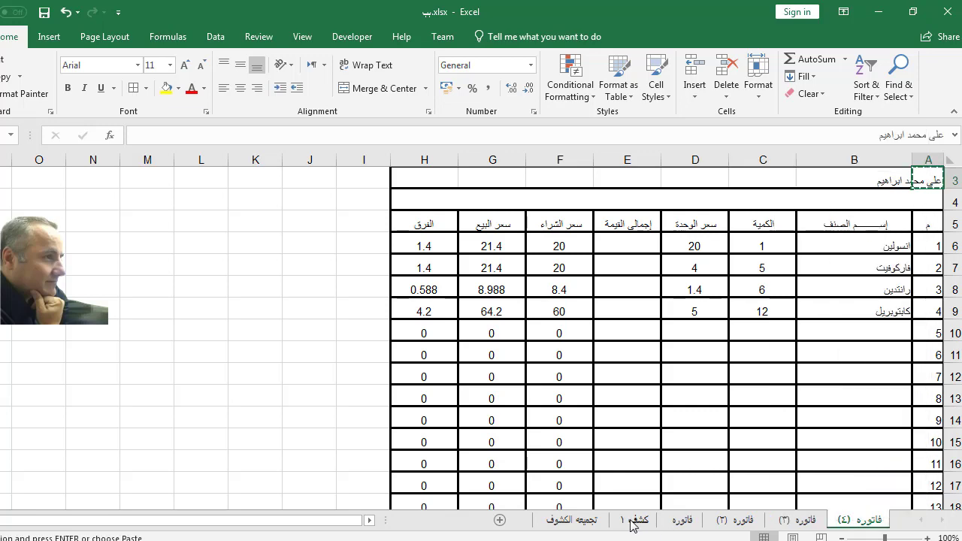
Step: Paste-link the copied name into cell B6 of the كشف ١ summary sheet
click(633, 520)
click(815, 239)
right_click(815, 239)
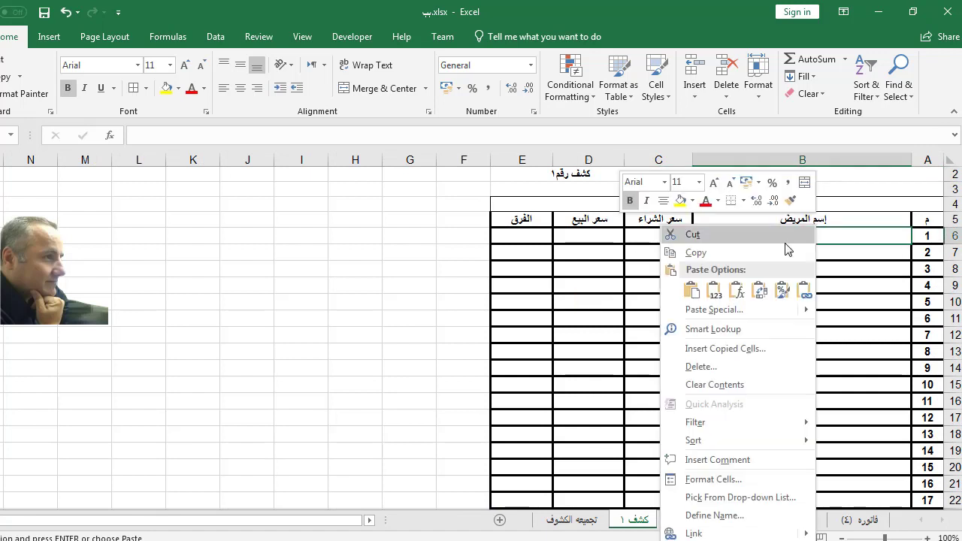
click(700, 308)
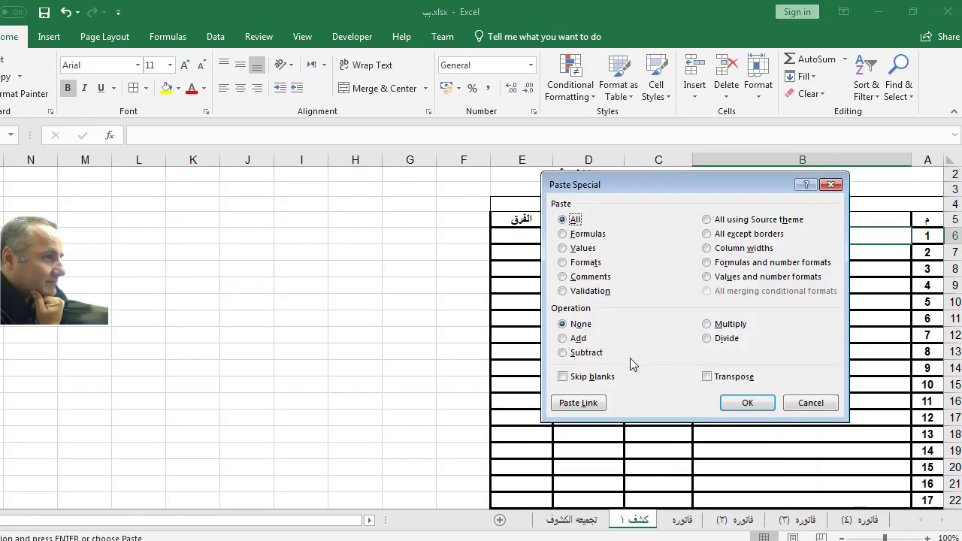
click(578, 402)
click(380, 369)
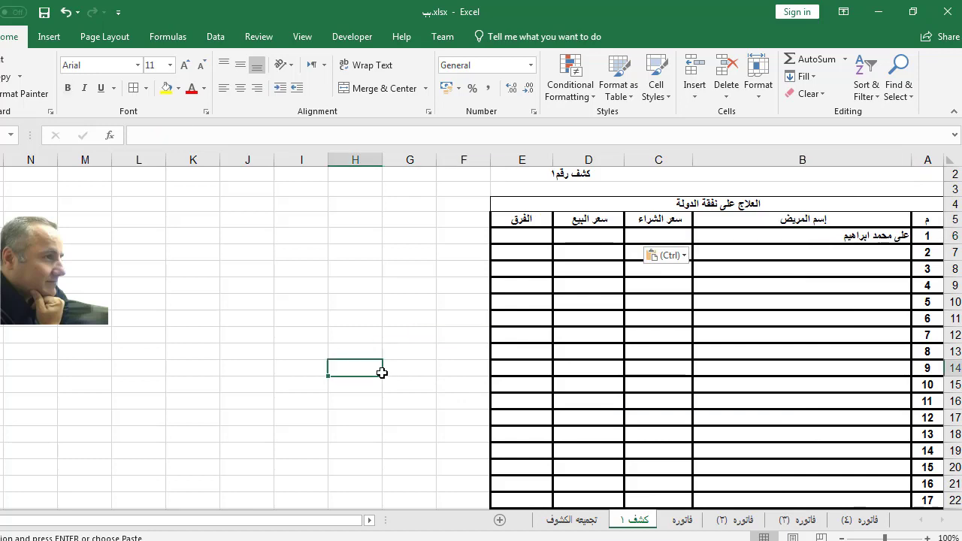
click(814, 521)
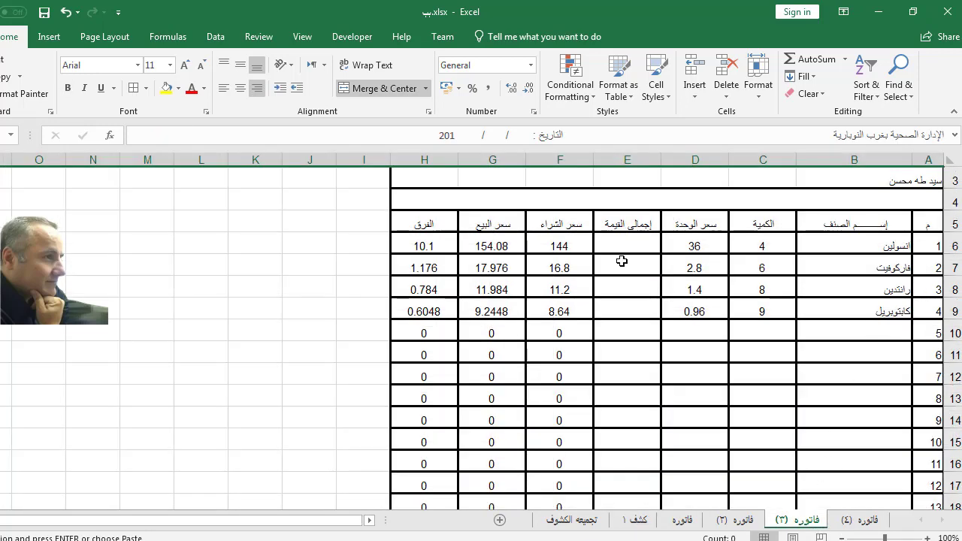
Step: Copy A3 from فاتوره (٣) and paste-link it into cell B7 of كشف ١
click(912, 178)
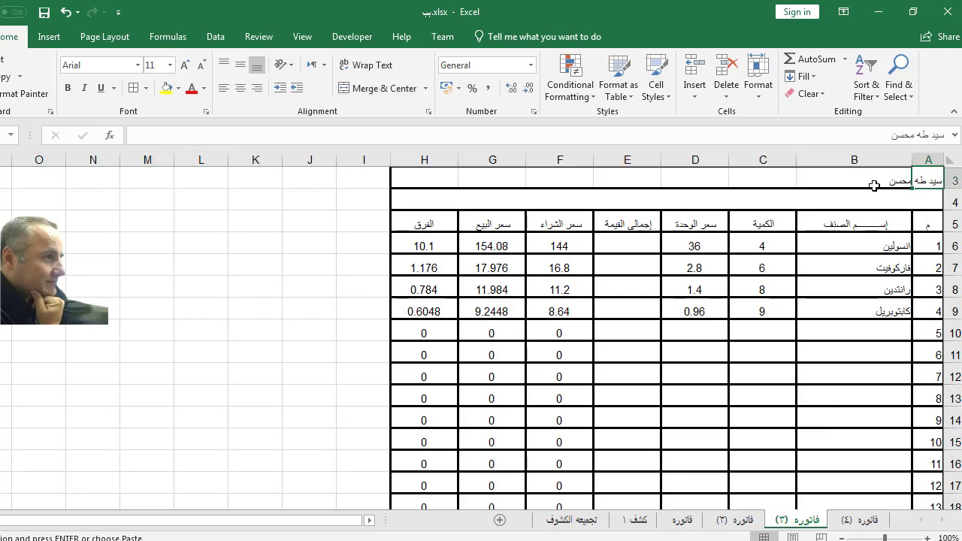
right_click(916, 180)
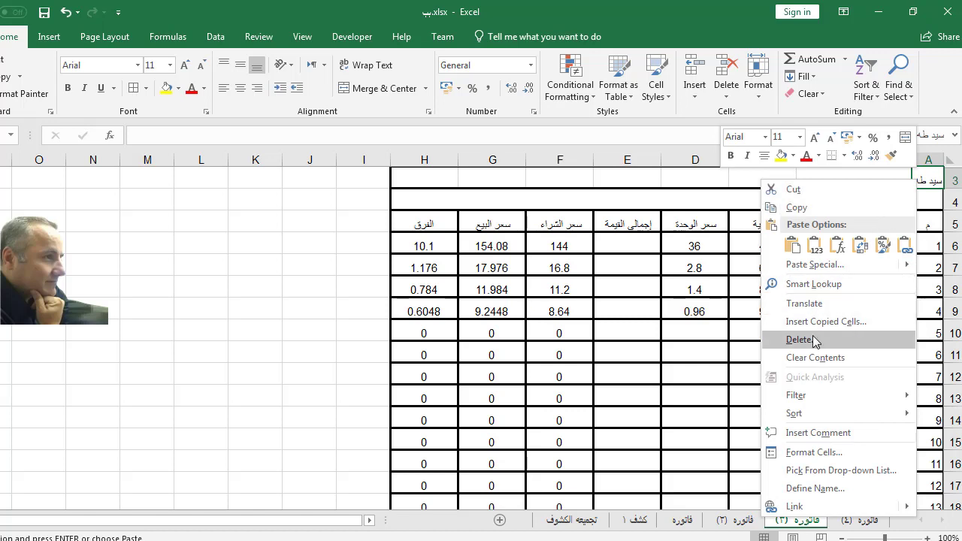
click(795, 207)
click(638, 520)
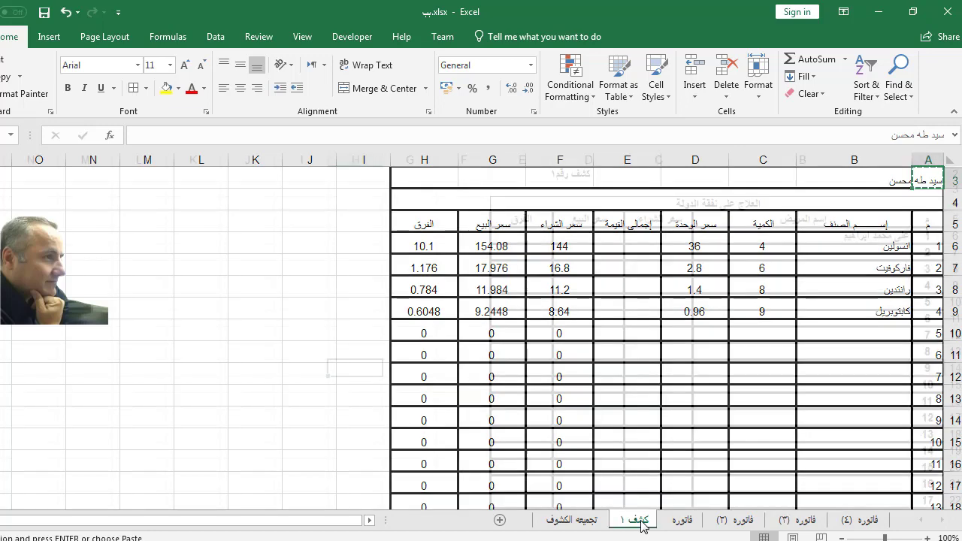
right_click(852, 251)
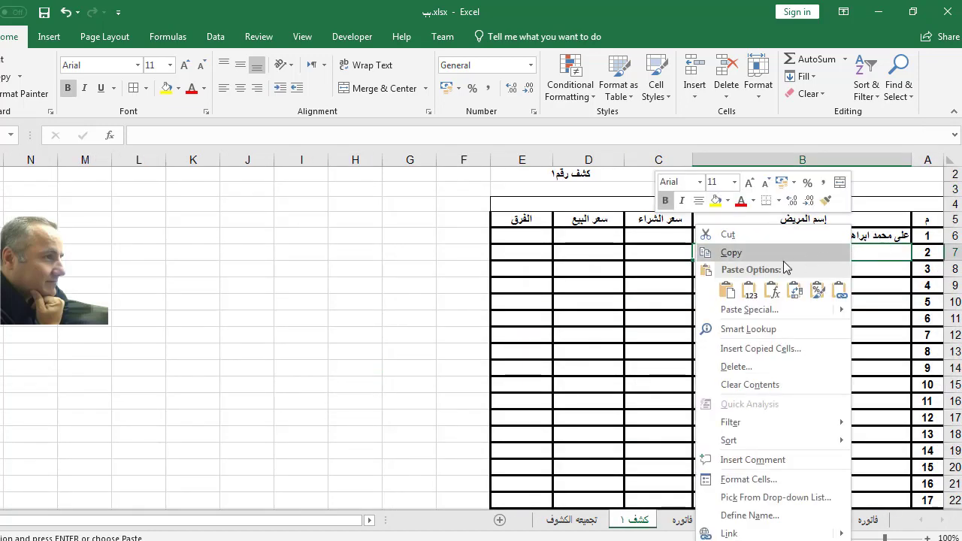
click(747, 310)
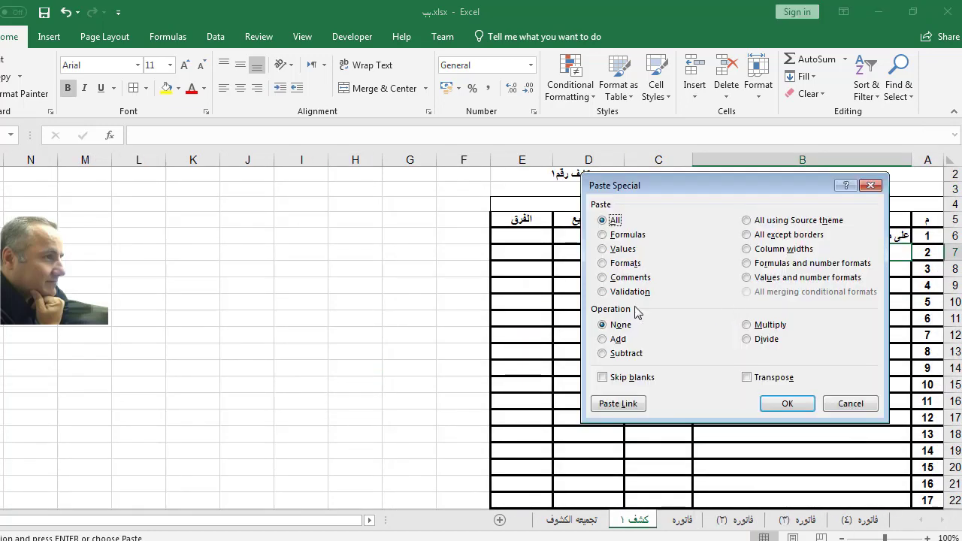
click(617, 405)
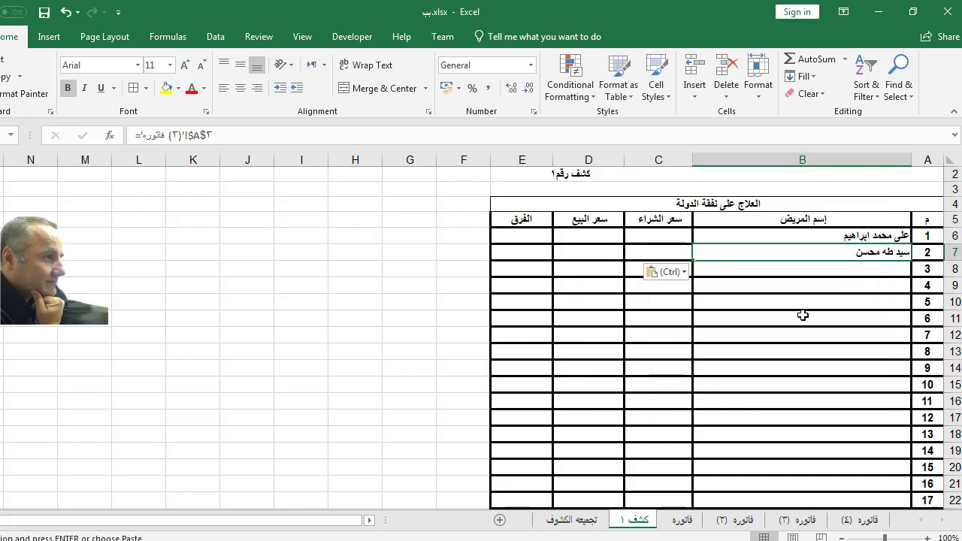
click(802, 316)
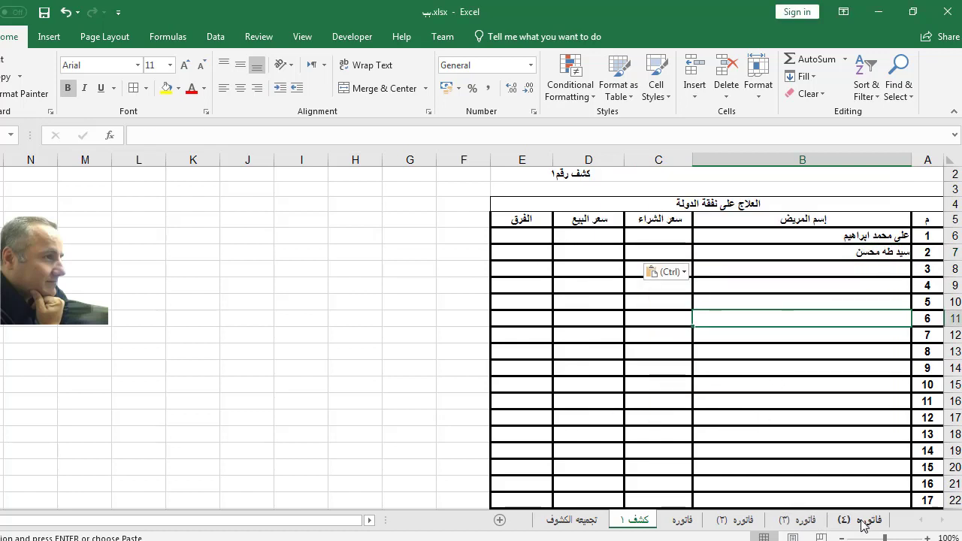
click(862, 522)
click(819, 522)
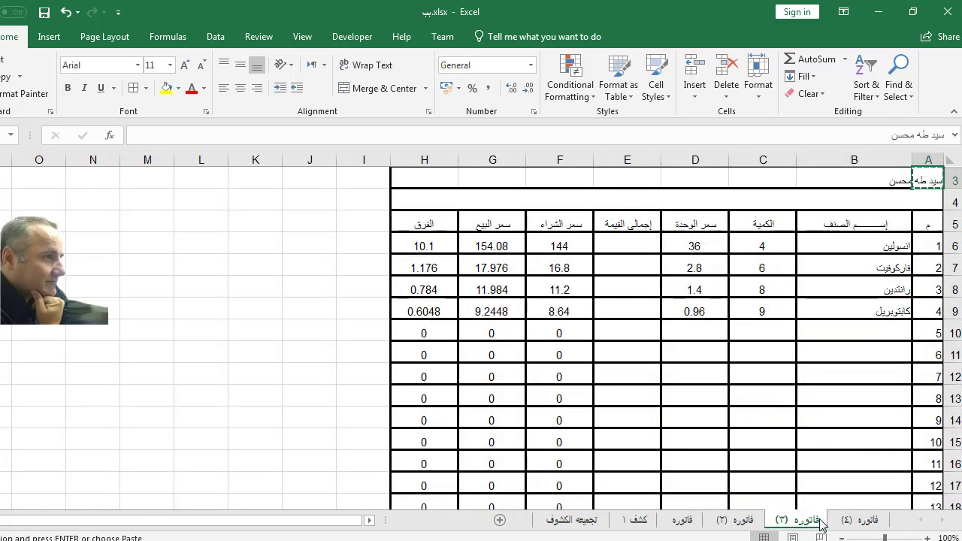
Step: Copy the patient name from cell A3 of the فاتوره (٢) invoice
click(744, 521)
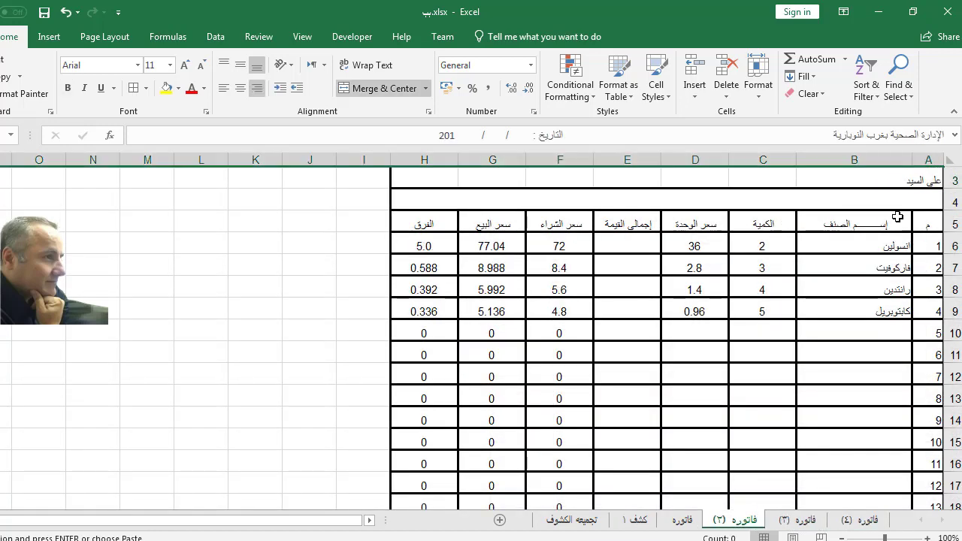
click(916, 179)
right_click(918, 180)
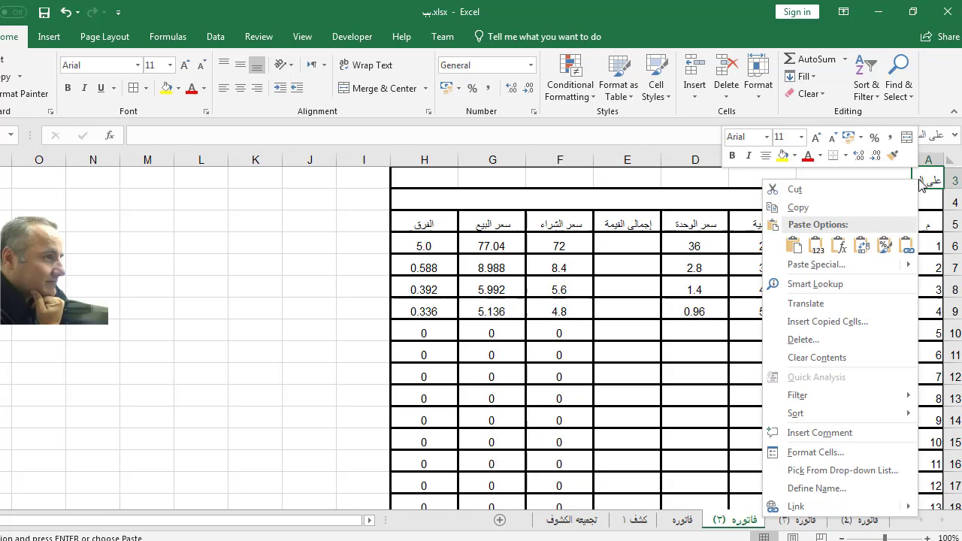
click(860, 210)
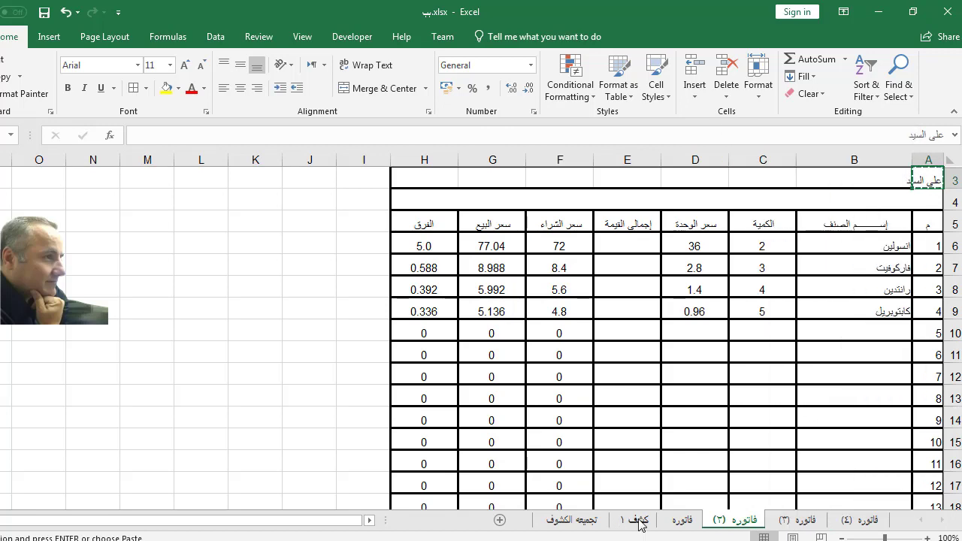
Step: Paste the name into B8 of كشف ١, then redo it as a Paste Link
click(638, 520)
click(860, 266)
right_click(860, 267)
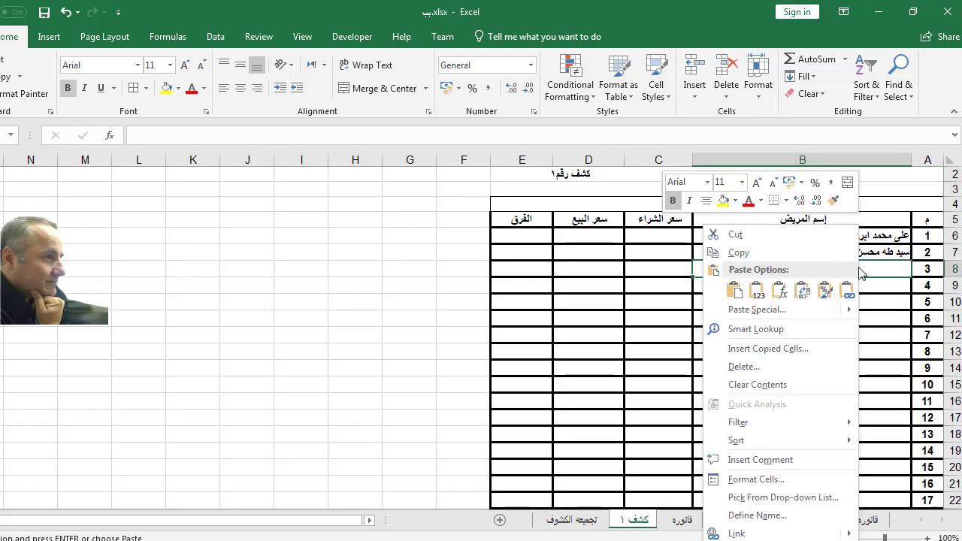
click(736, 292)
right_click(738, 269)
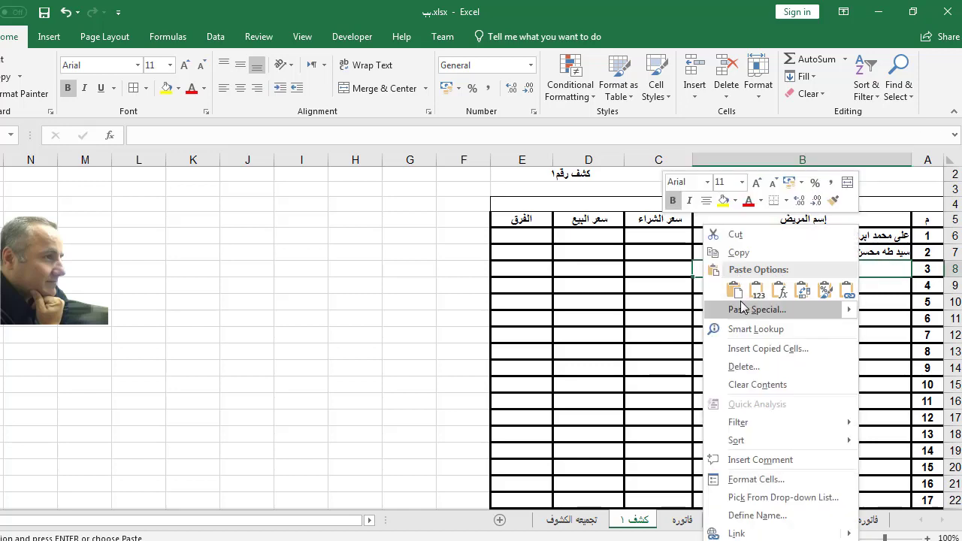
click(744, 311)
click(644, 418)
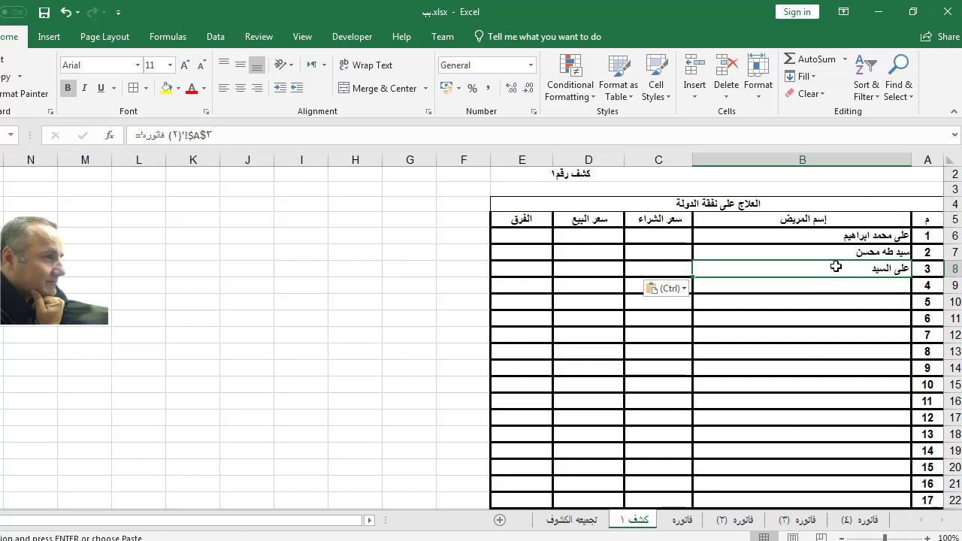
click(868, 520)
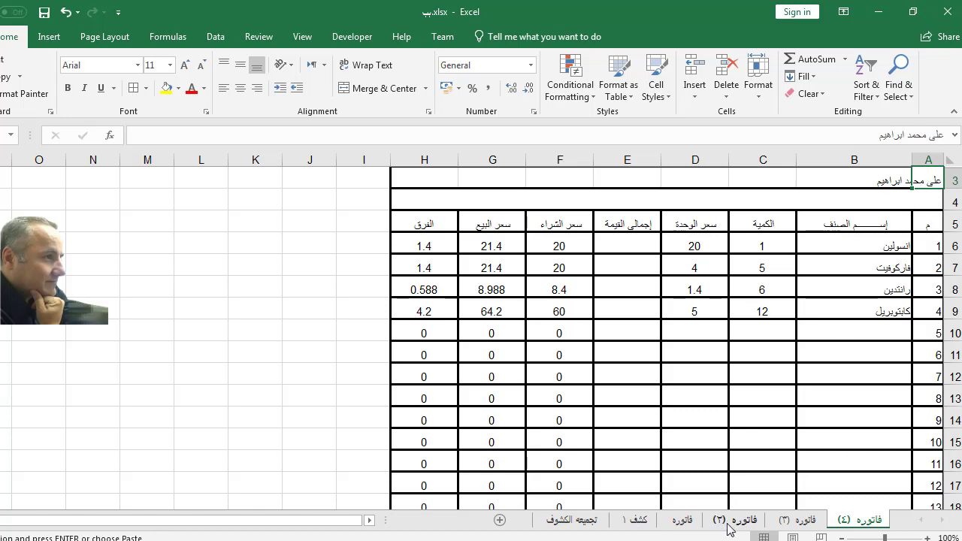
Step: Copy A3 from the فاتوره invoice and paste-link it into cell B9 of كشف ١
click(685, 521)
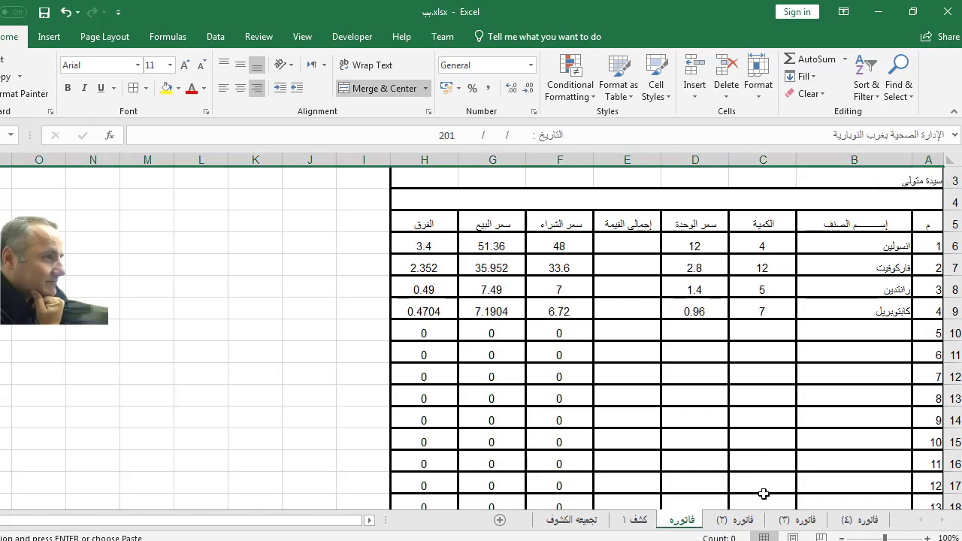
right_click(928, 180)
click(887, 206)
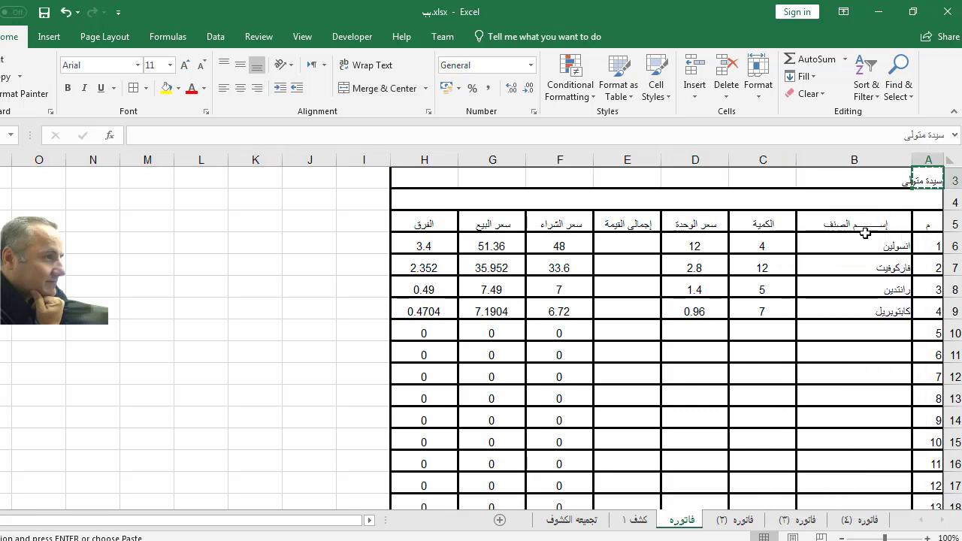
click(637, 519)
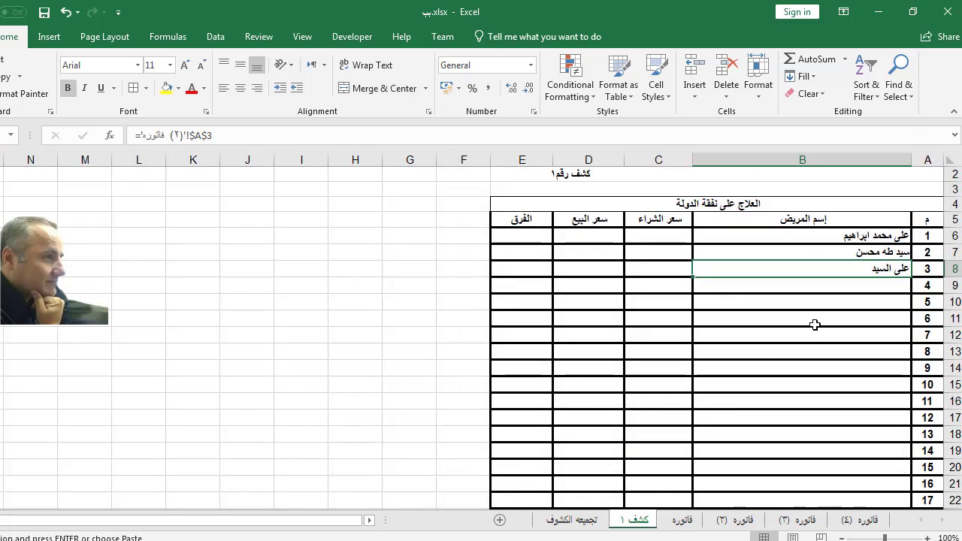
click(860, 283)
right_click(860, 283)
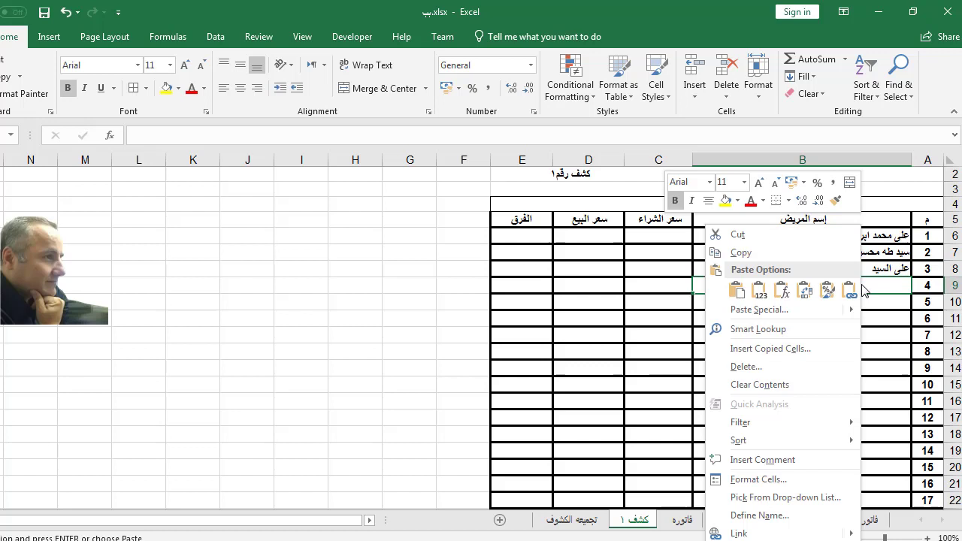
click(758, 309)
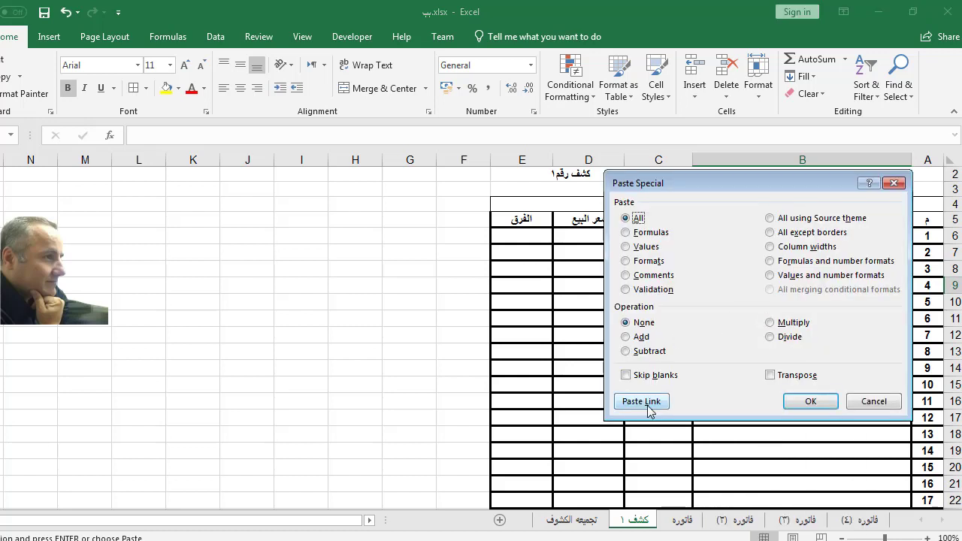
click(646, 406)
click(724, 400)
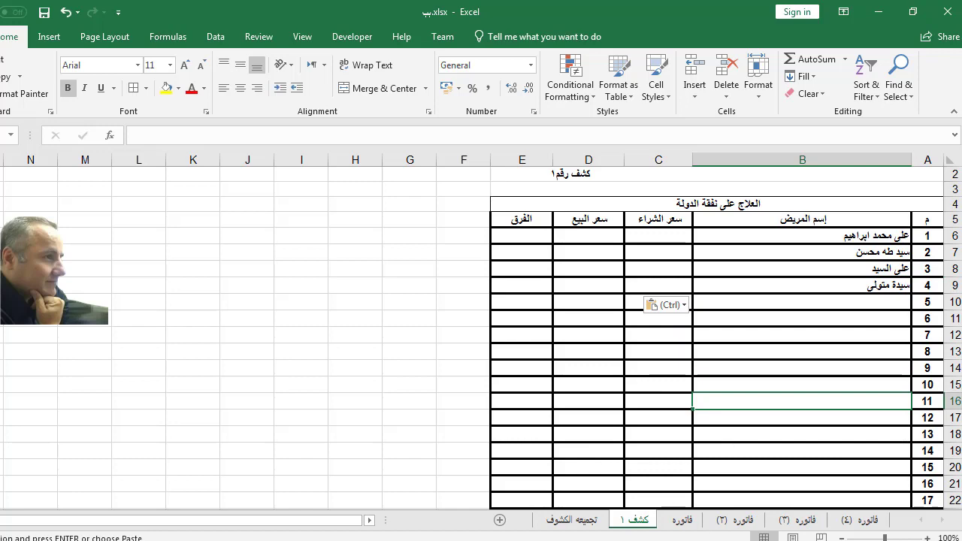
click(864, 520)
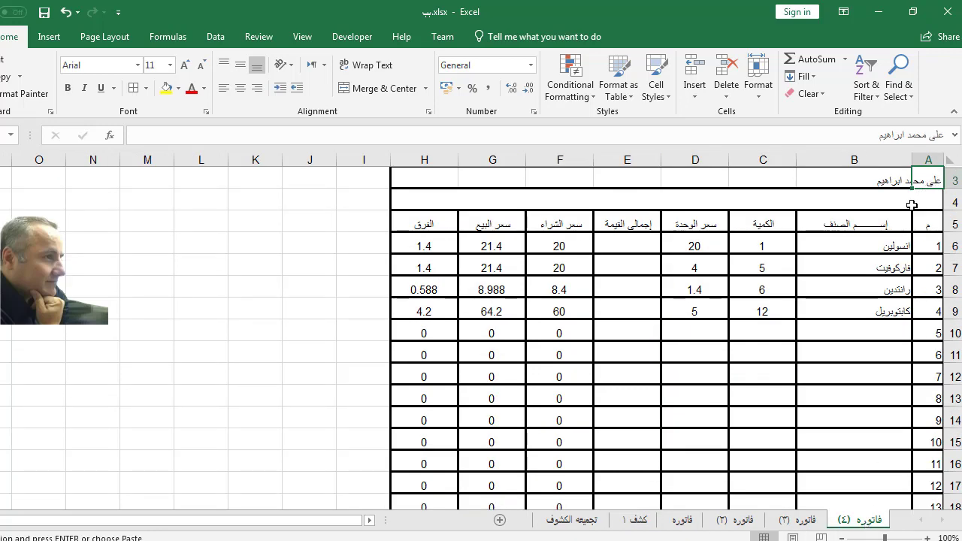
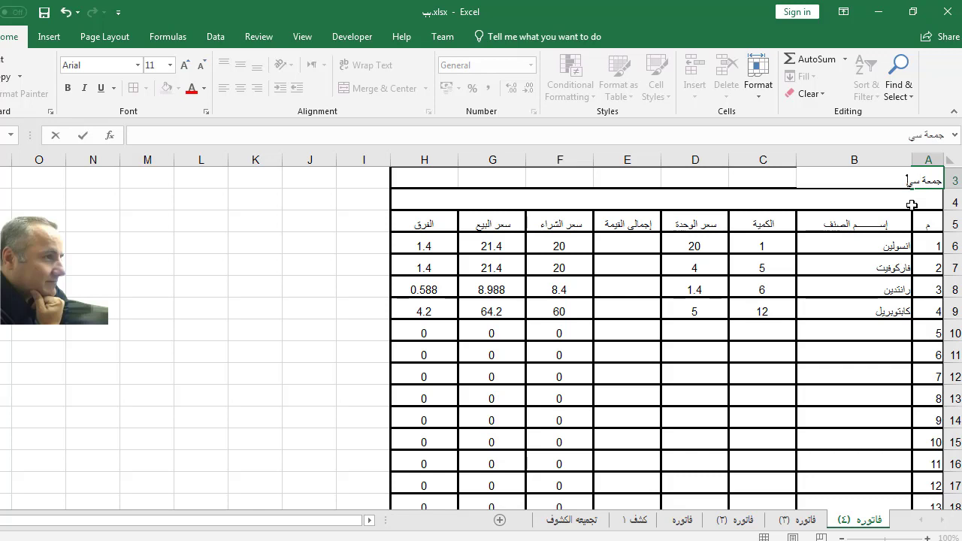
Step: Retype the patient's name in A3 of فاتوره (٤) and confirm كشف ١ shows the change
click(805, 290)
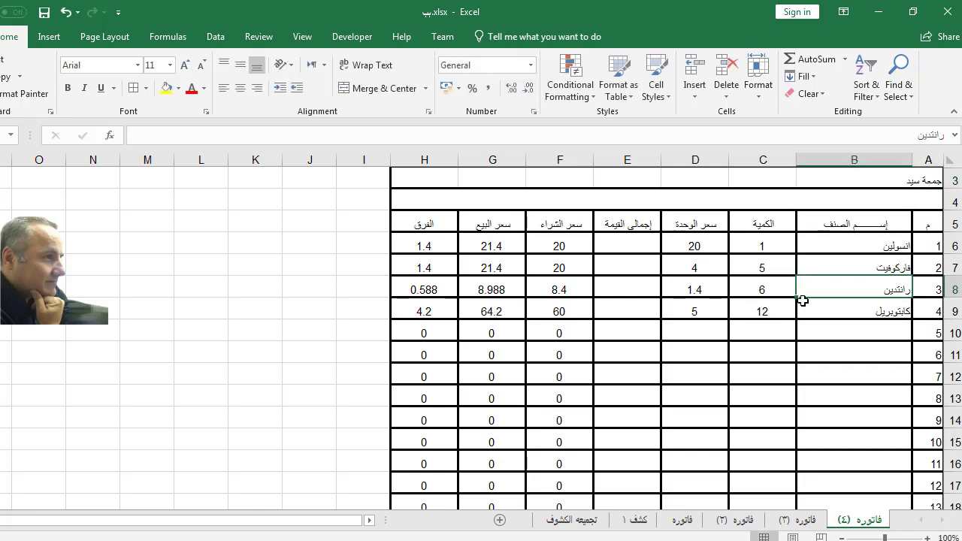
click(635, 520)
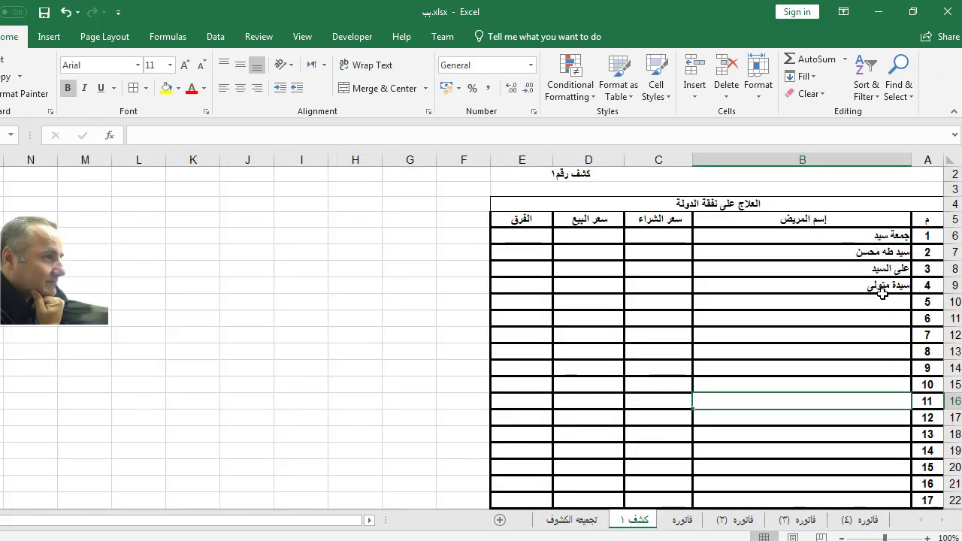
click(862, 520)
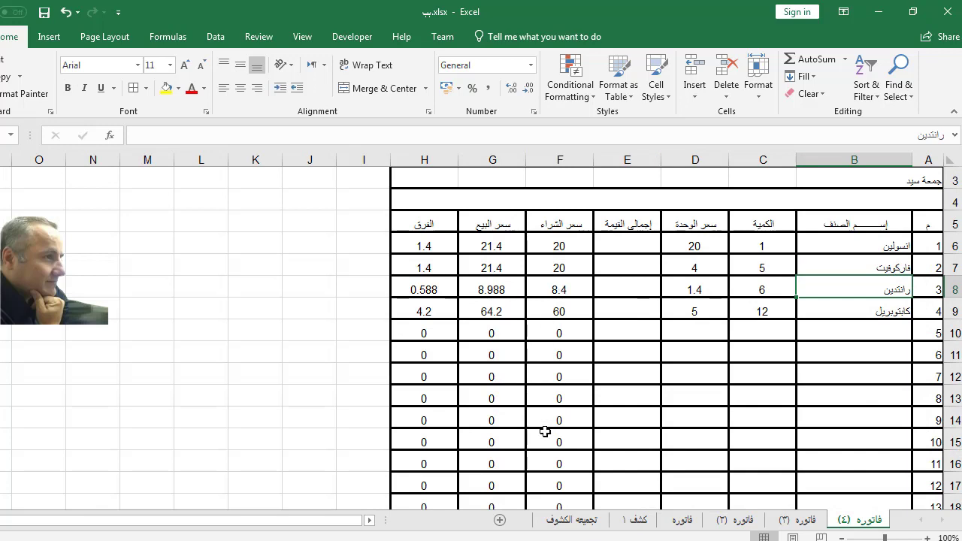
Step: Copy the purchase, sale and difference totals in F20:H20 of فاتوره (٤)
scroll(545, 431, down, 3)
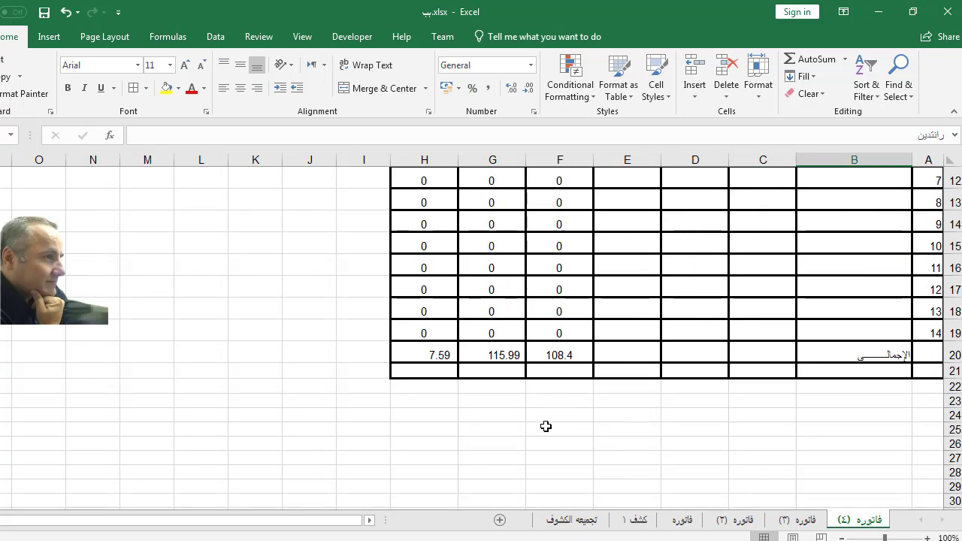
scroll(545, 426, up, 3)
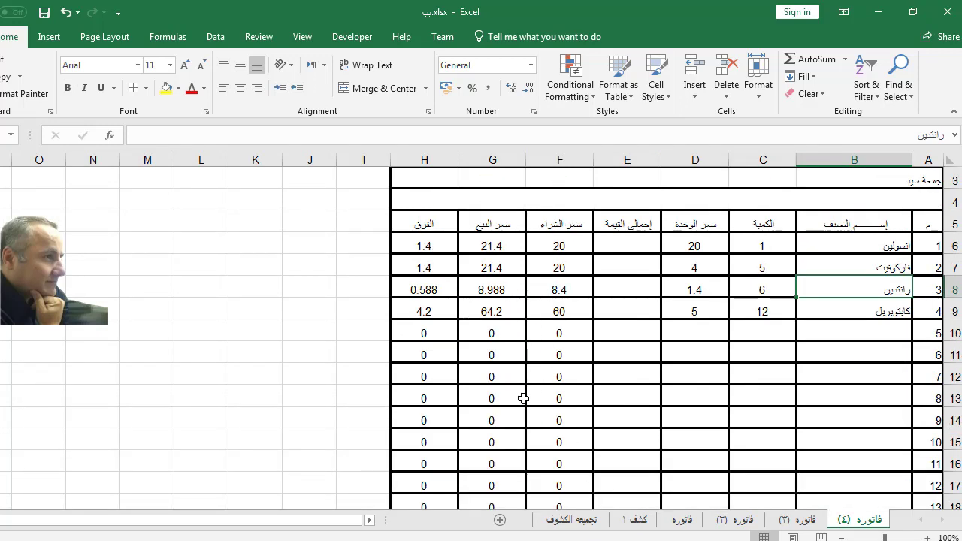
scroll(523, 398, down, 2)
drag(559, 420, 441, 419)
drag(555, 420, 442, 422)
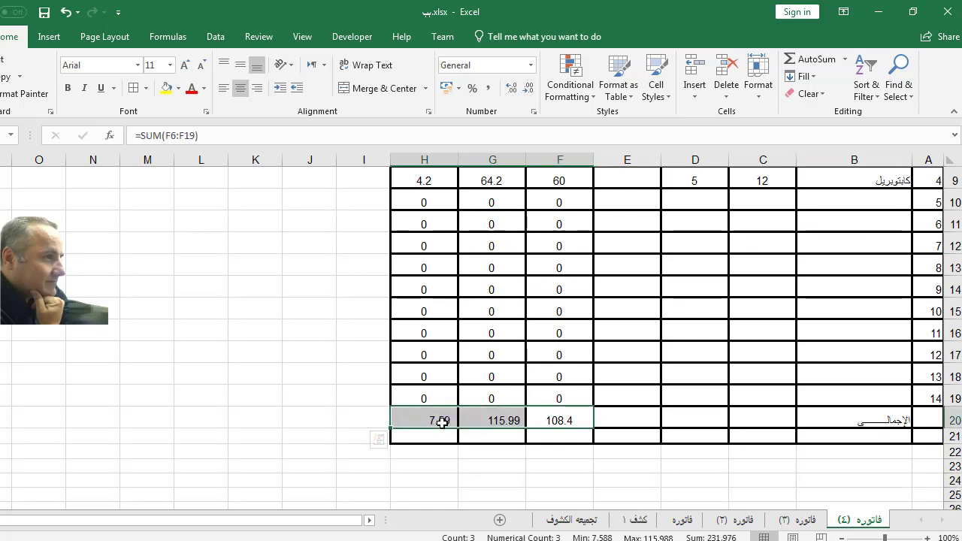
right_click(440, 422)
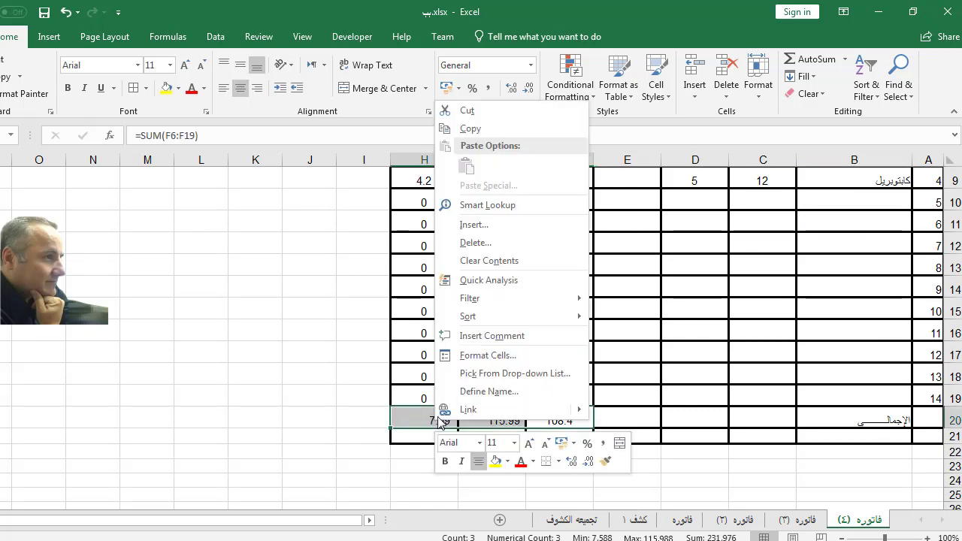
click(478, 136)
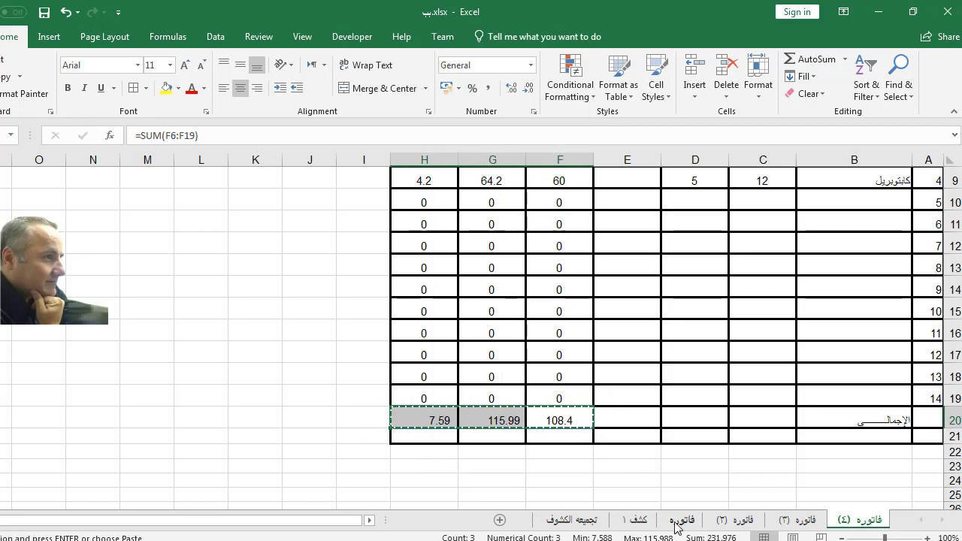
Step: Paste-link them into C6 of كشف ١, showing 108.4, 115.988 and 7.588
click(637, 519)
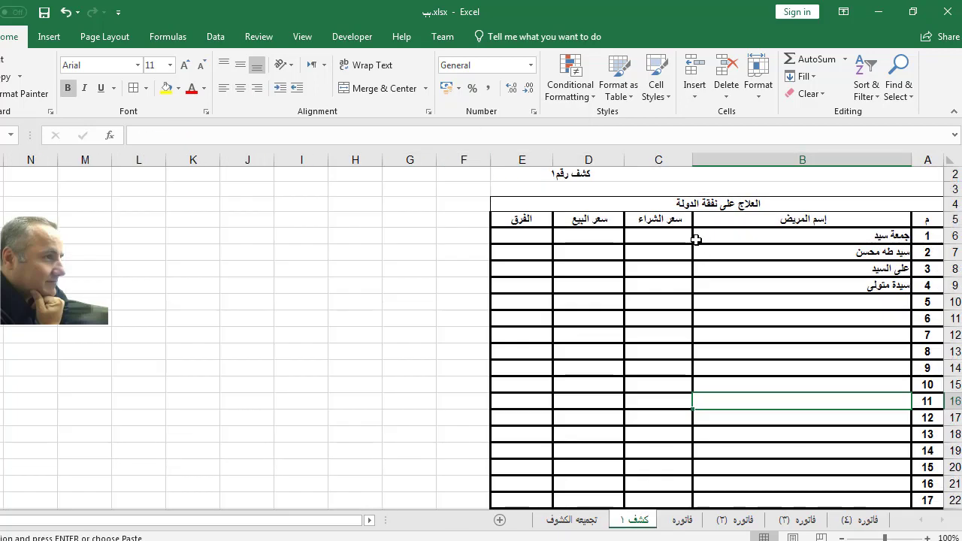
click(671, 237)
right_click(672, 239)
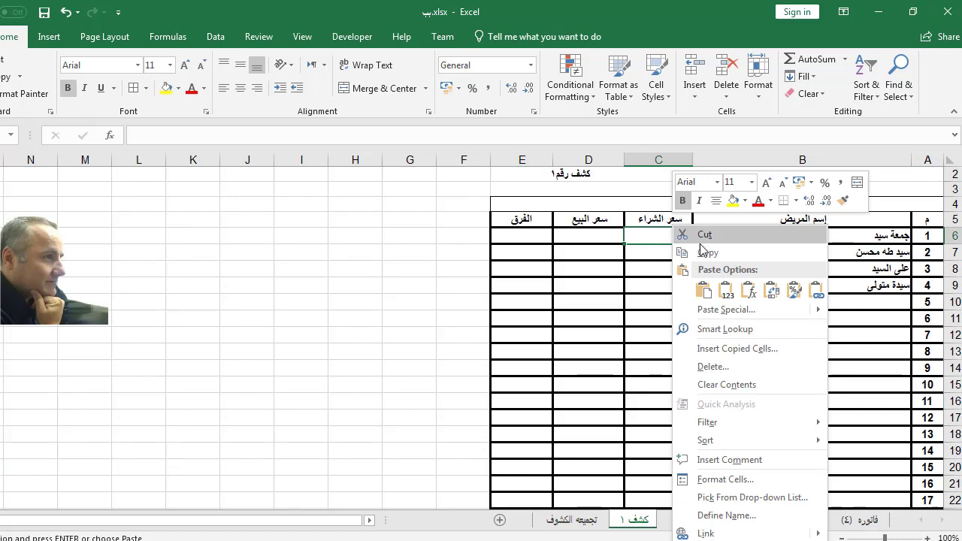
click(721, 310)
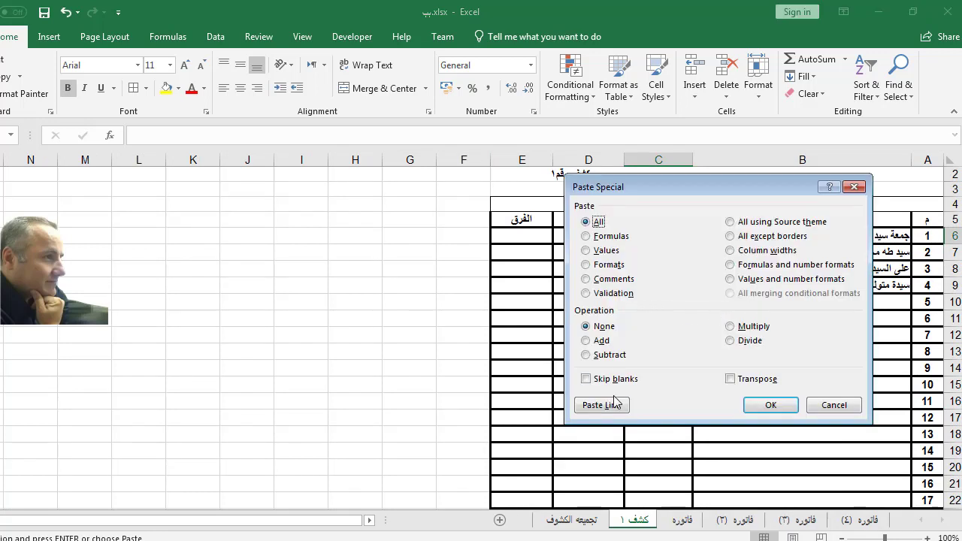
click(614, 406)
click(637, 382)
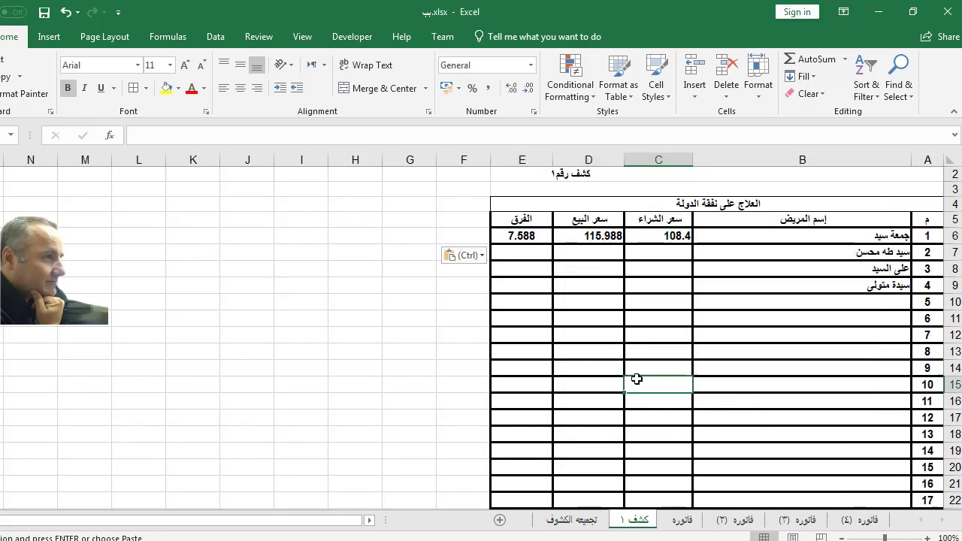
Step: Set the item quantities on فاتوره (٤) to 2 in C6 and 6 in C7
click(867, 520)
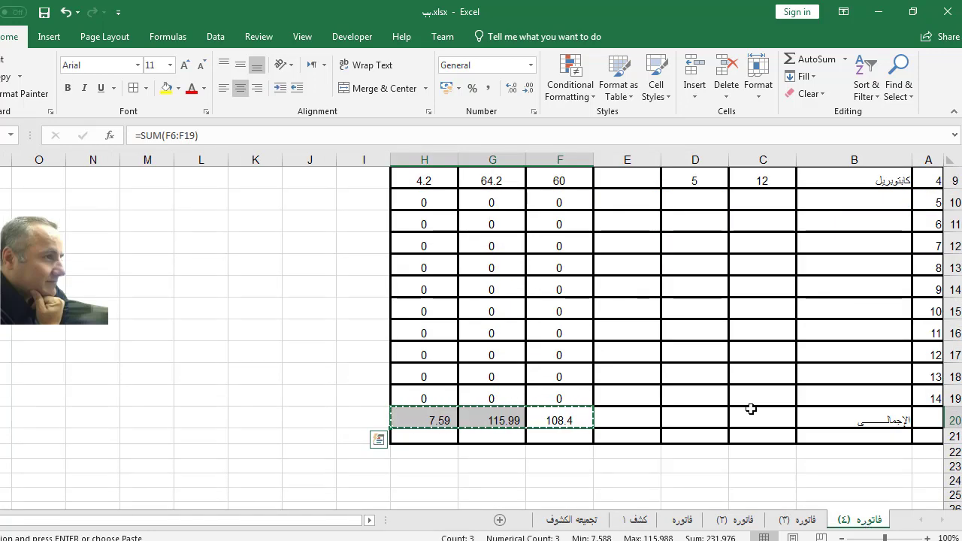
scroll(751, 409, up, 2)
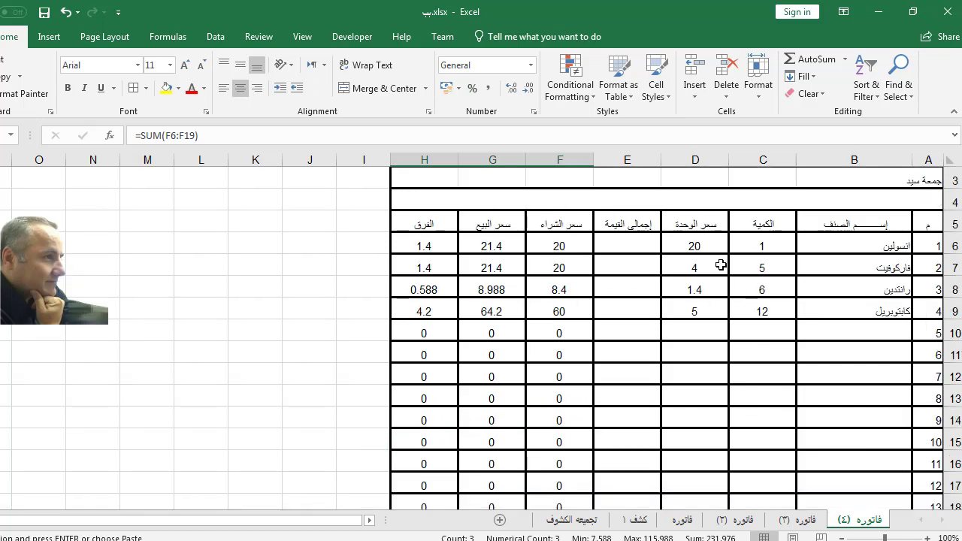
click(762, 246)
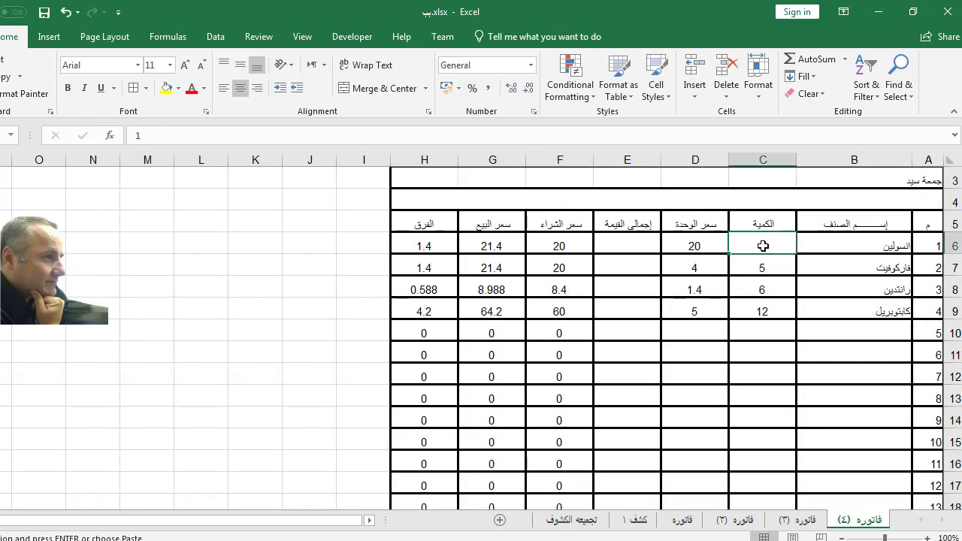
text(2)
click(761, 265)
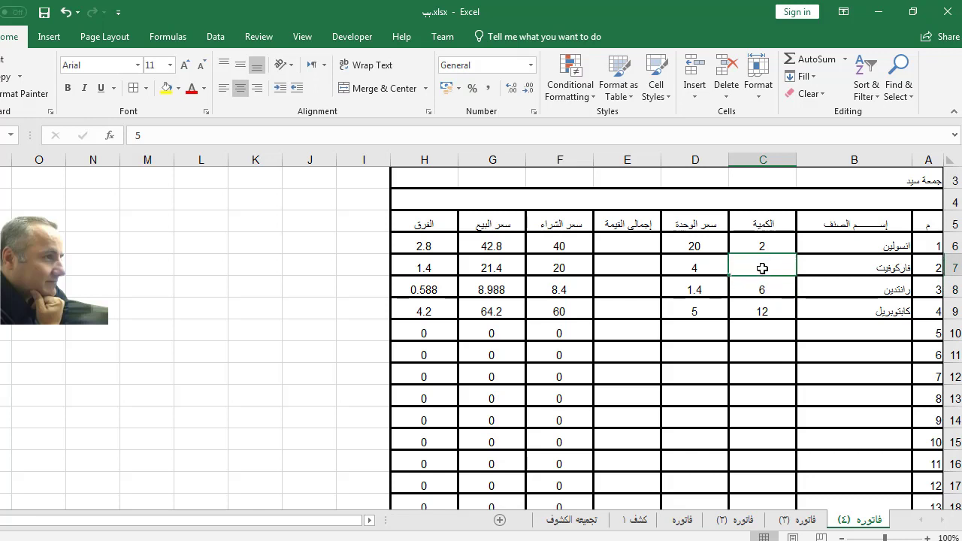
text(6)
key(Return)
key(Return)
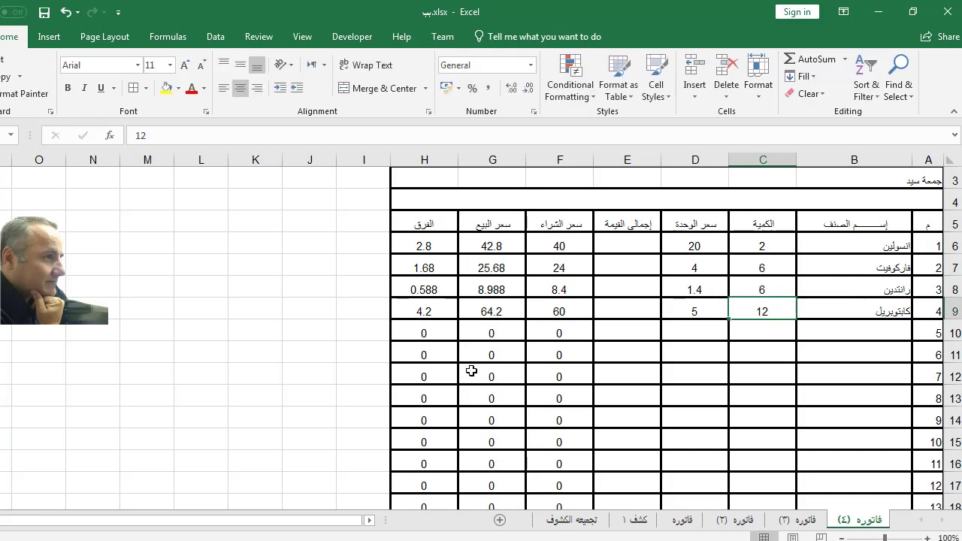
Step: Verify كشف ١'s first row updated to 132.4, 141.668 and 9.268
scroll(470, 369, down, 4)
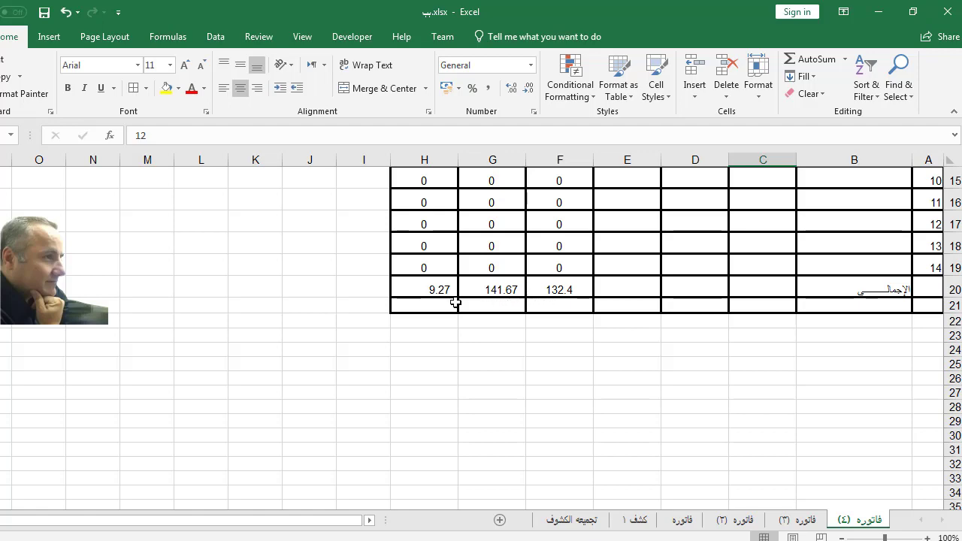
click(635, 520)
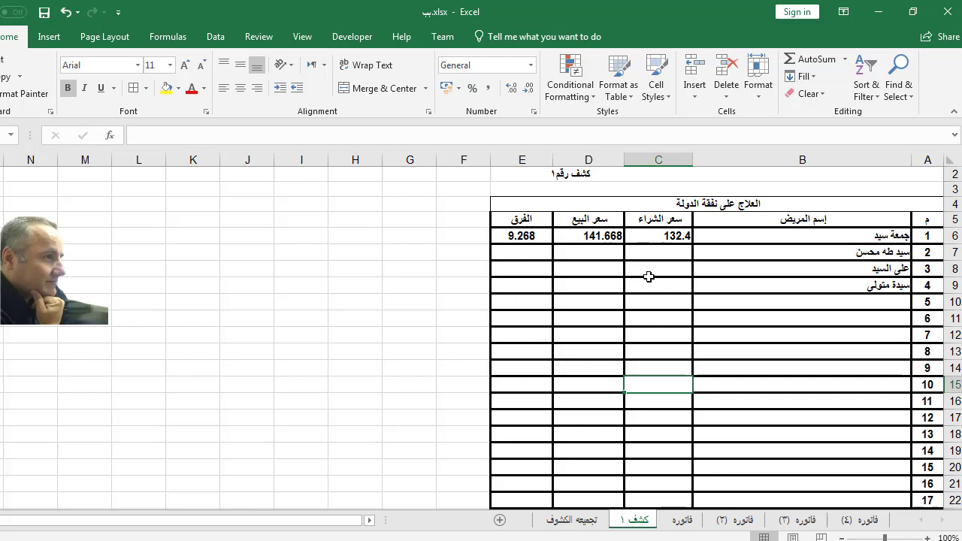
click(808, 520)
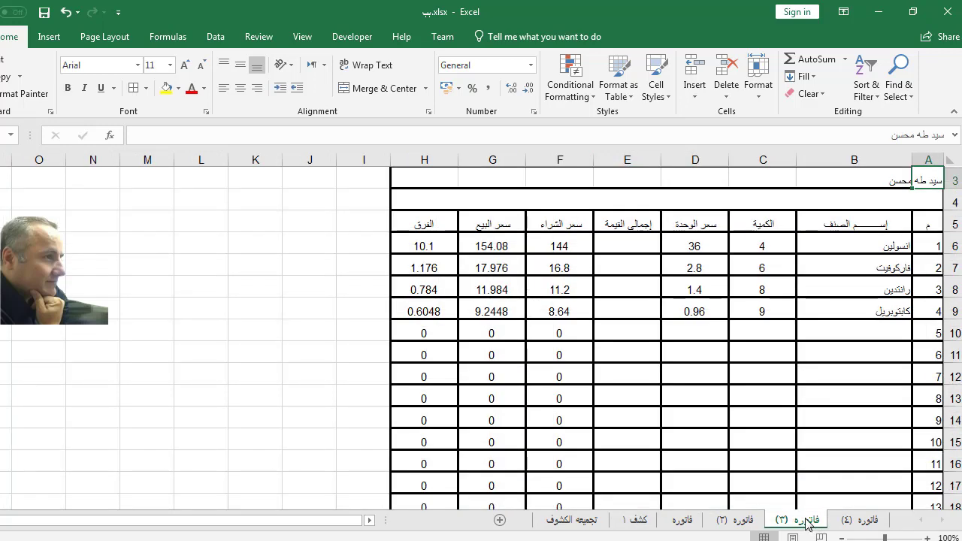
Step: Paste-link فاتوره (٣)'s F20:H20 totals into C7 of كشف ١ (180.64, 193.2848, 12.6448)
scroll(422, 374, down, 3)
drag(558, 355, 436, 356)
right_click(436, 356)
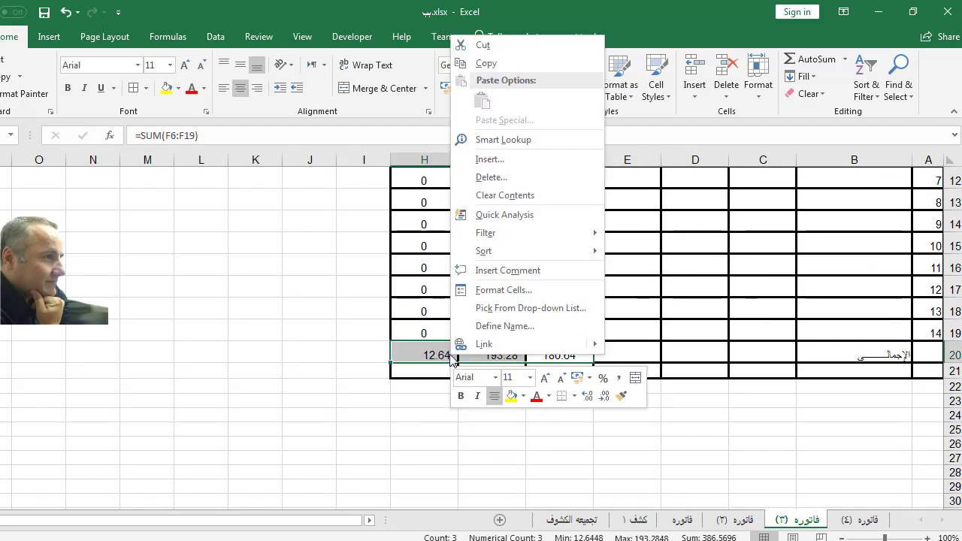
click(500, 66)
click(635, 520)
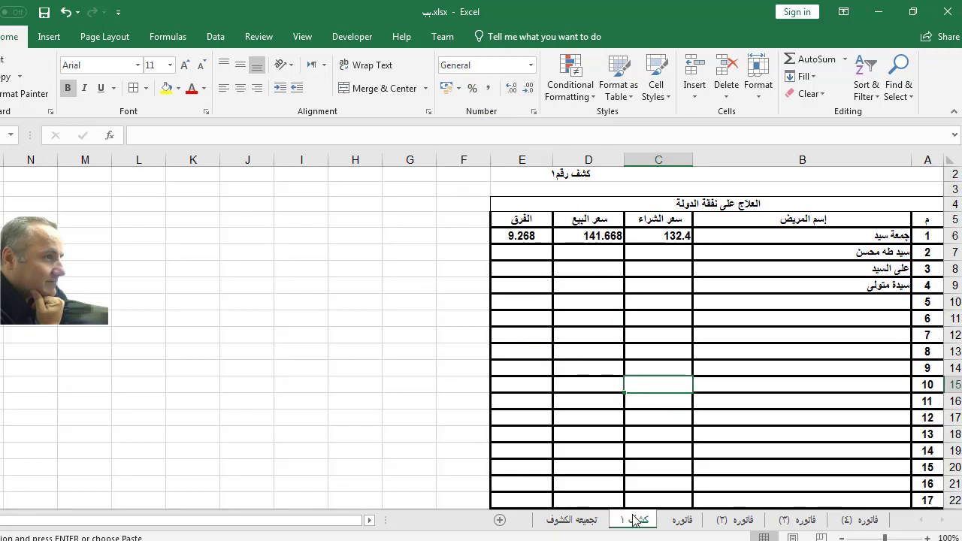
right_click(667, 249)
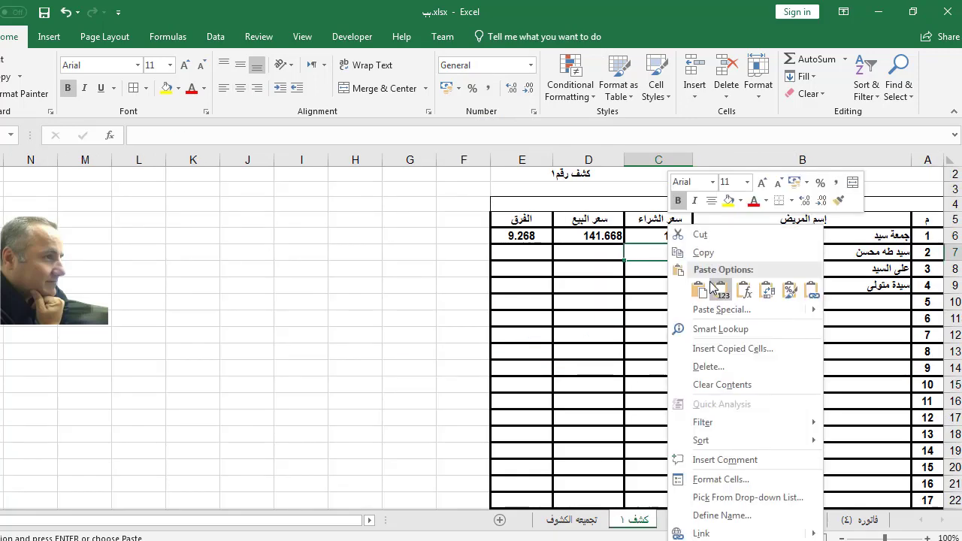
click(710, 308)
click(610, 402)
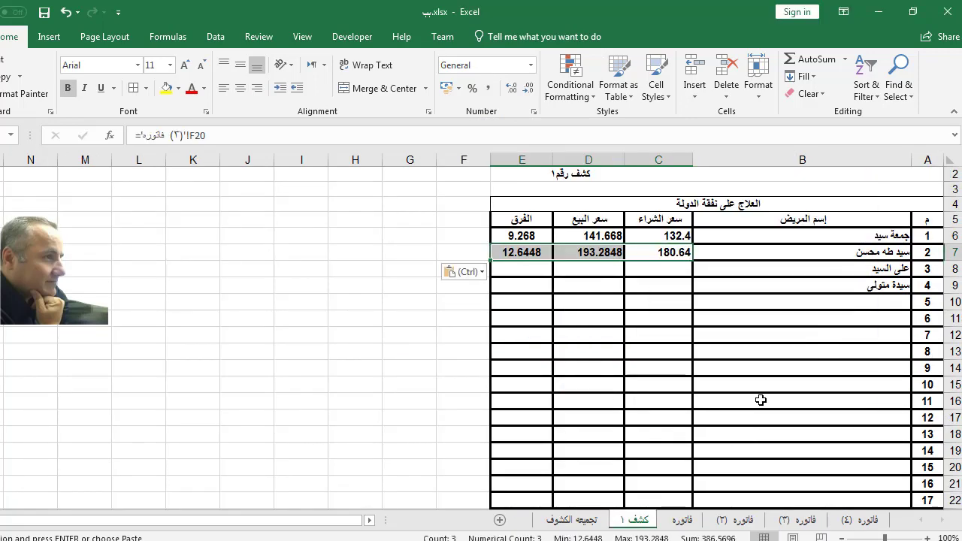
click(744, 522)
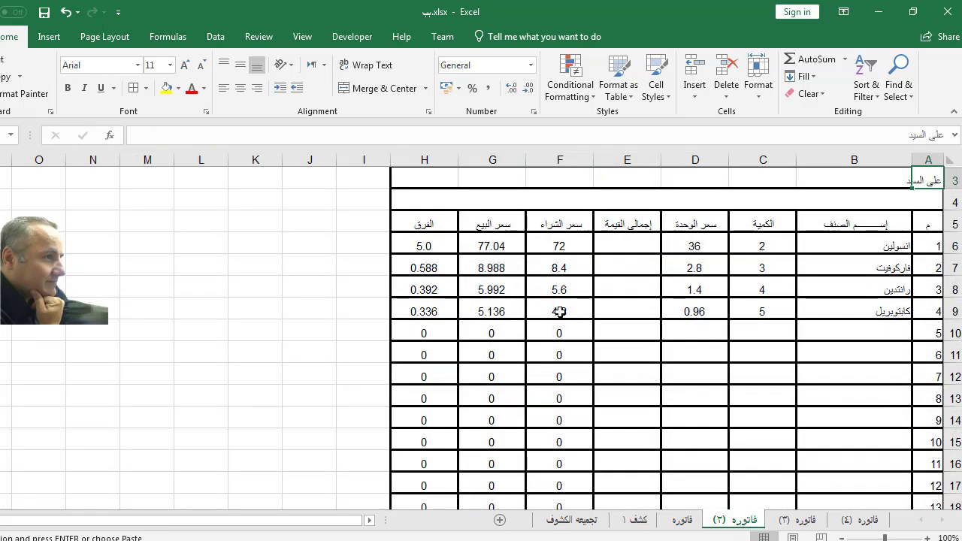
Step: Paste-link فاتوره (٢)'s F20:H20 totals into C8 of كشف ١ (90.8, 97.156, 6.356)
scroll(559, 317, down, 3)
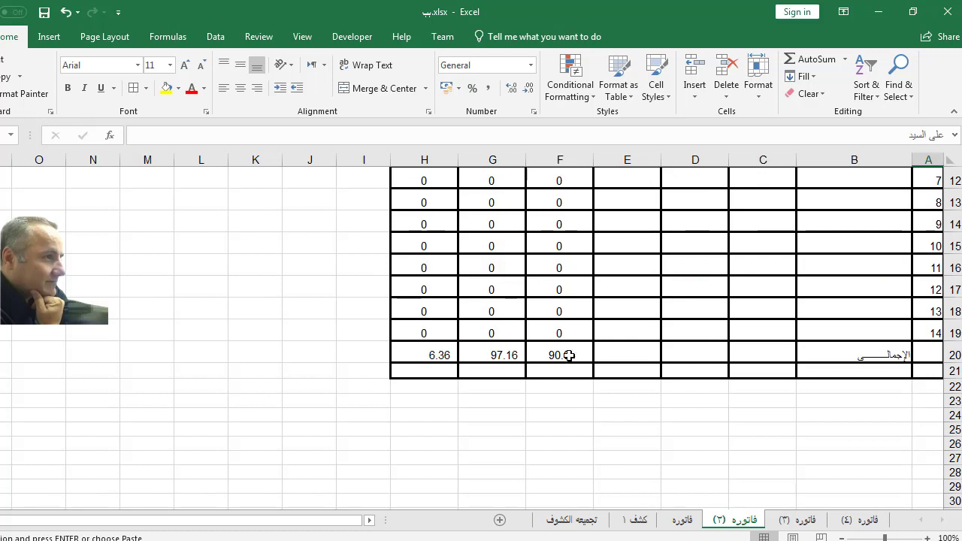
drag(563, 356, 435, 356)
right_click(444, 360)
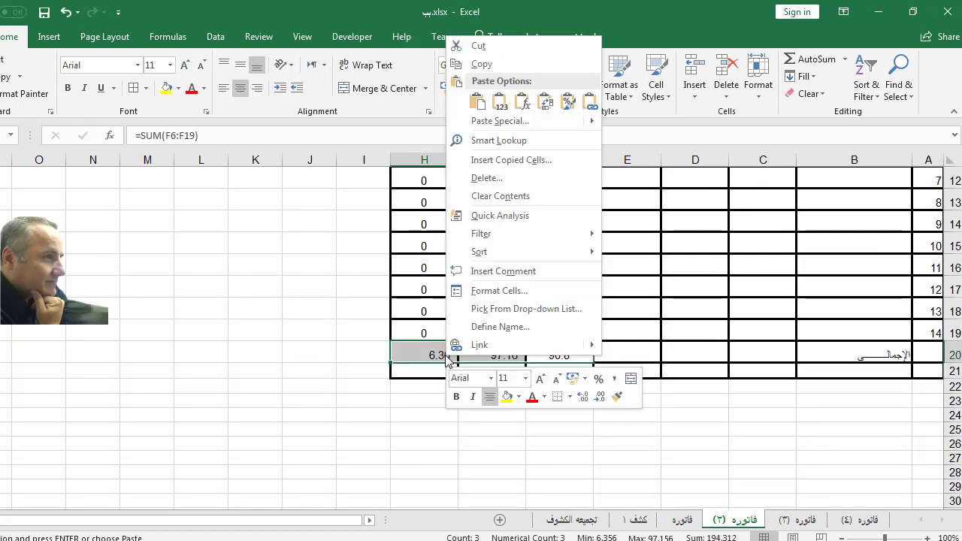
click(500, 64)
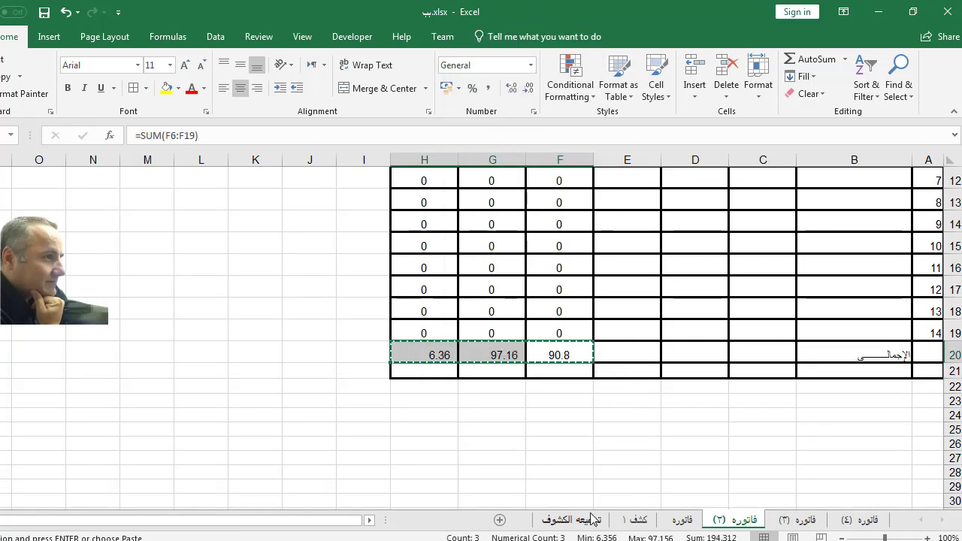
click(631, 522)
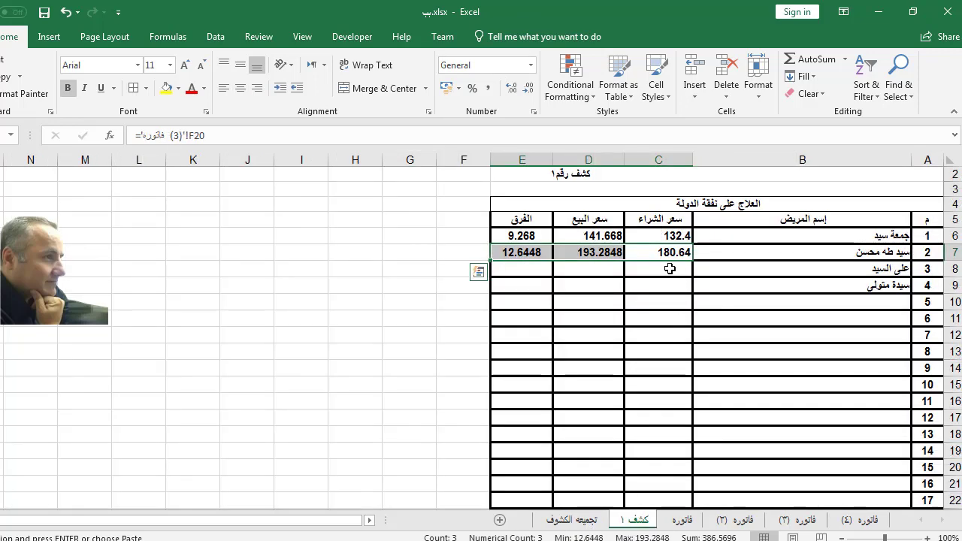
click(670, 268)
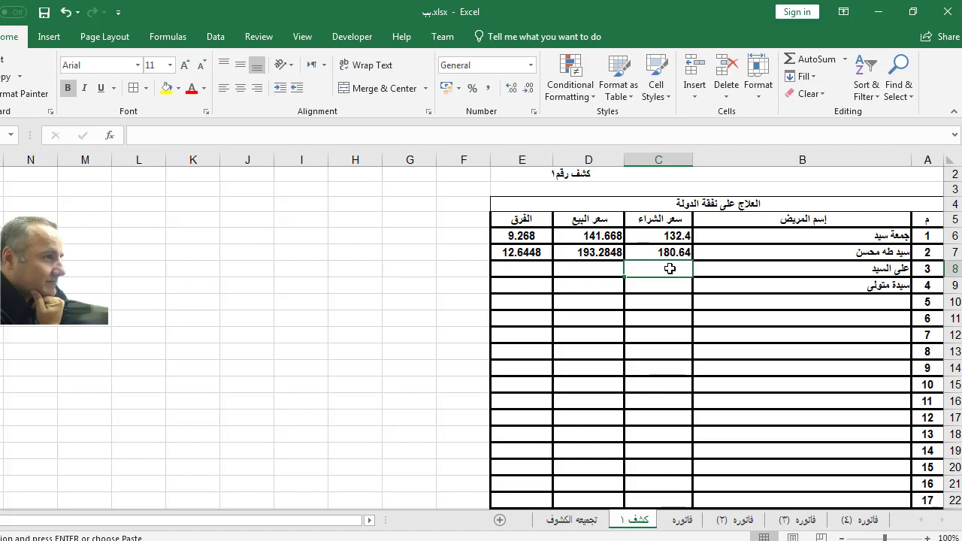
right_click(669, 268)
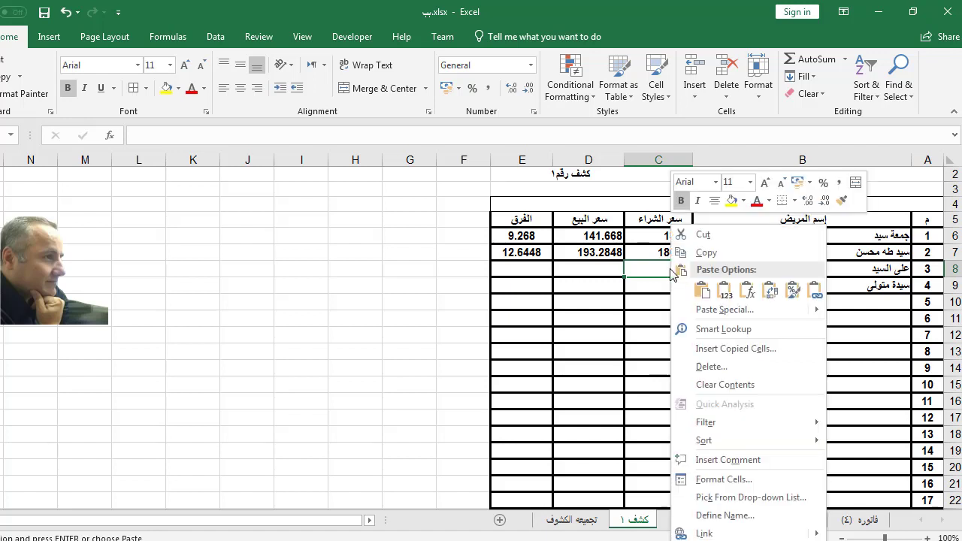
click(707, 309)
click(587, 402)
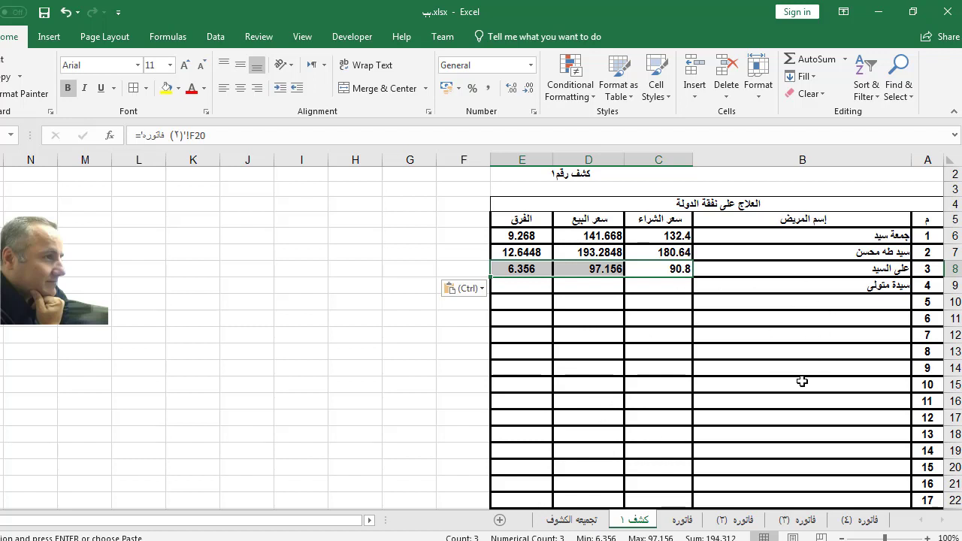
Step: Copy the purchase, sale and difference totals row from the فاتوره invoice
click(859, 520)
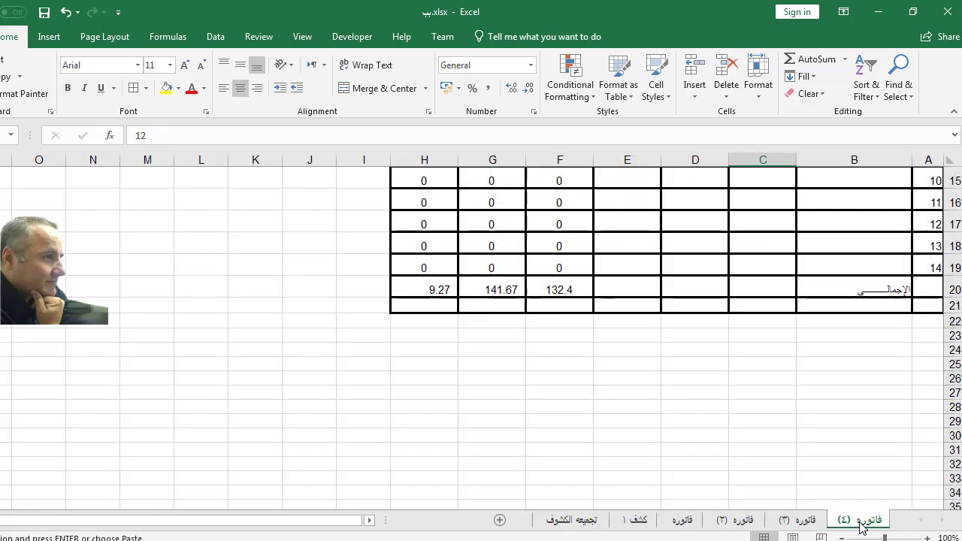
scroll(802, 369, up, 4)
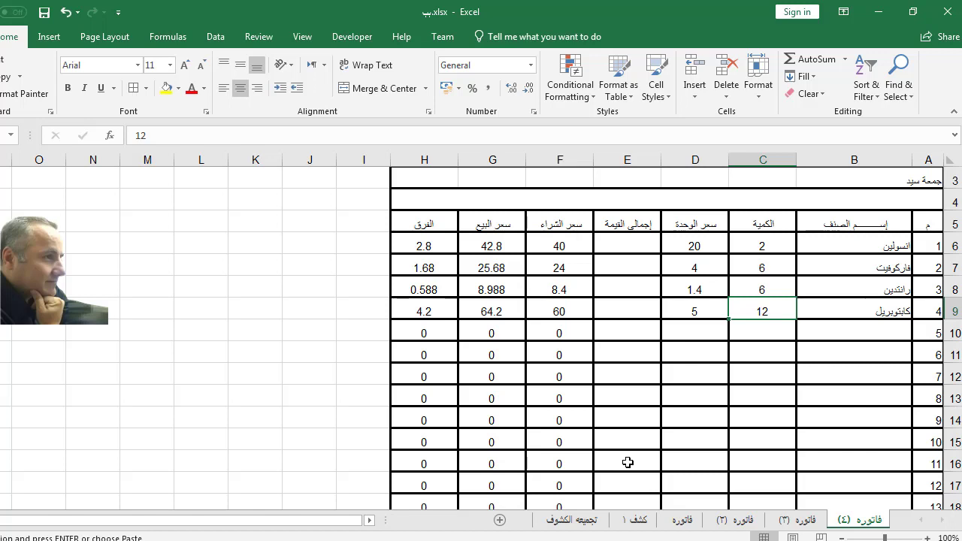
click(690, 520)
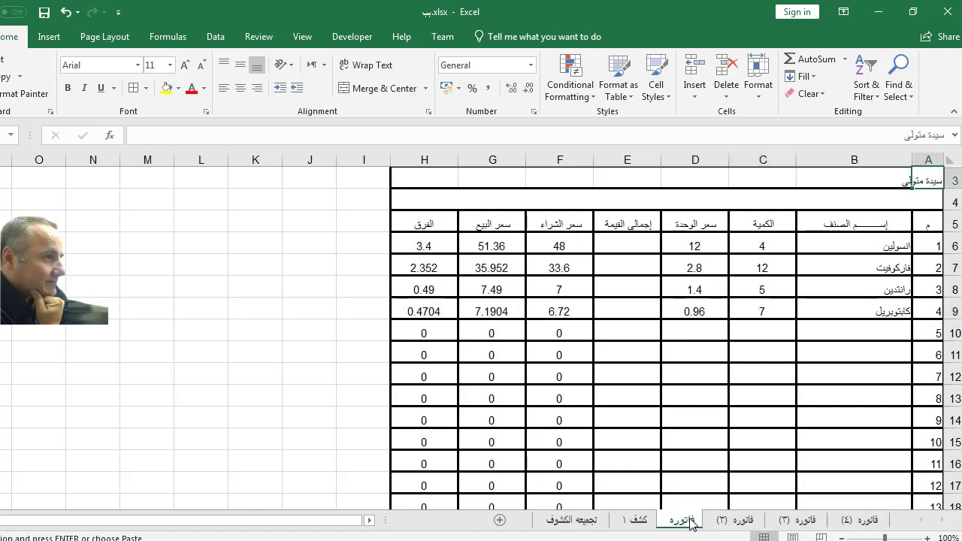
click(637, 523)
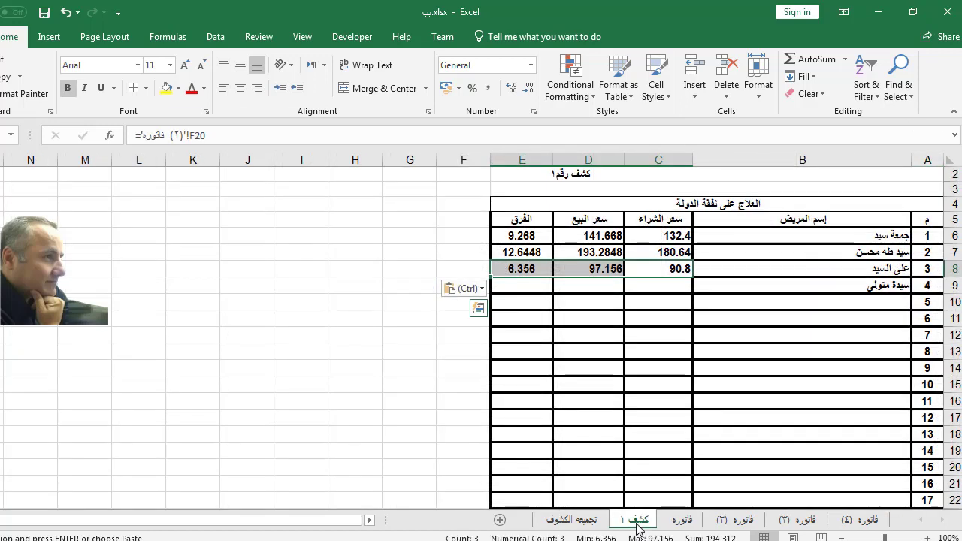
click(682, 522)
scroll(719, 443, down, 4)
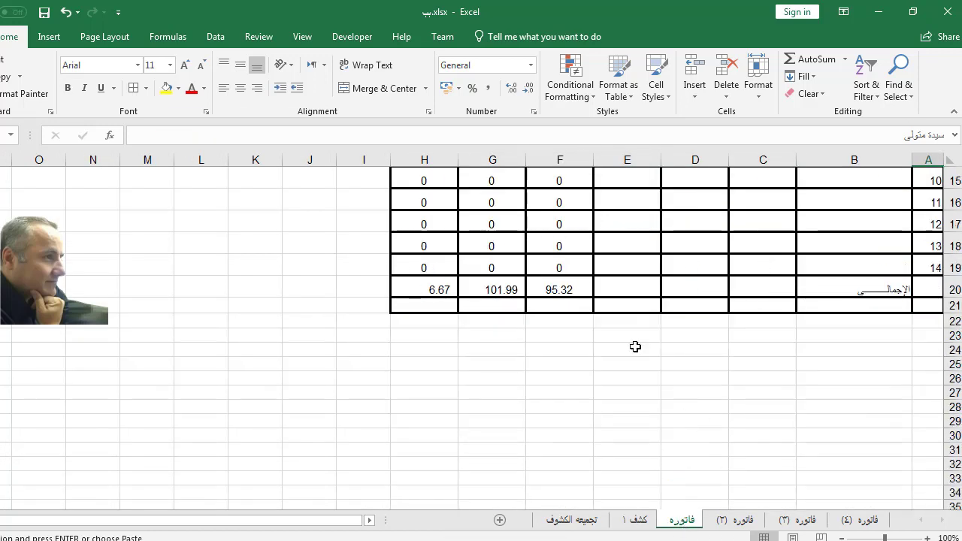
drag(556, 287, 429, 285)
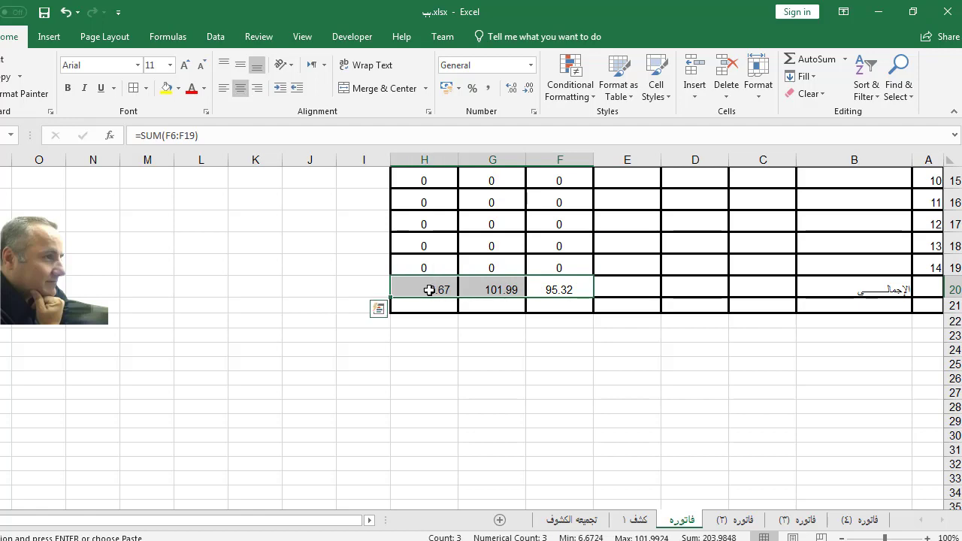
right_click(429, 285)
click(466, 253)
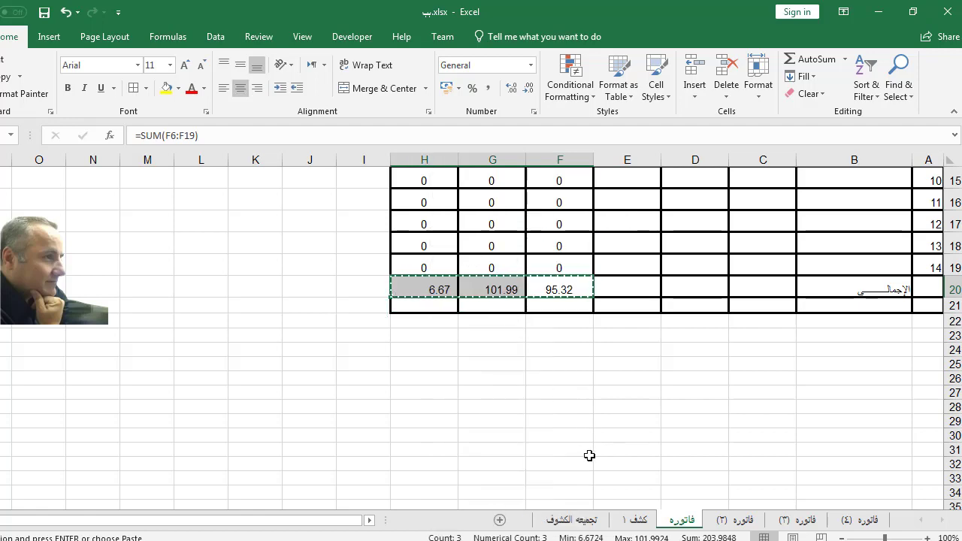
Step: Paste-link them into C9 of كشف ١, giving 95.32, 101.9924 and 6.6724
click(637, 520)
key(ctrl+v)
click(661, 281)
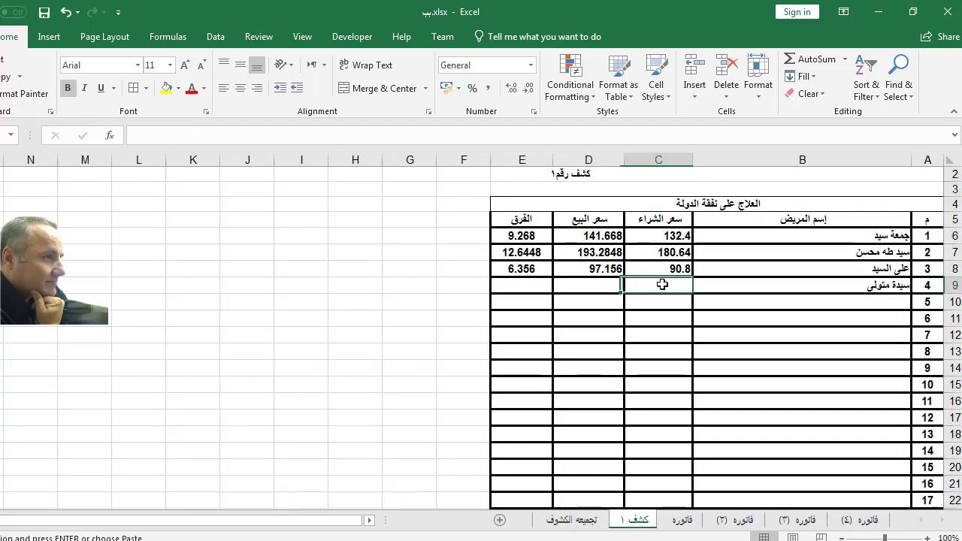
right_click(662, 284)
click(701, 315)
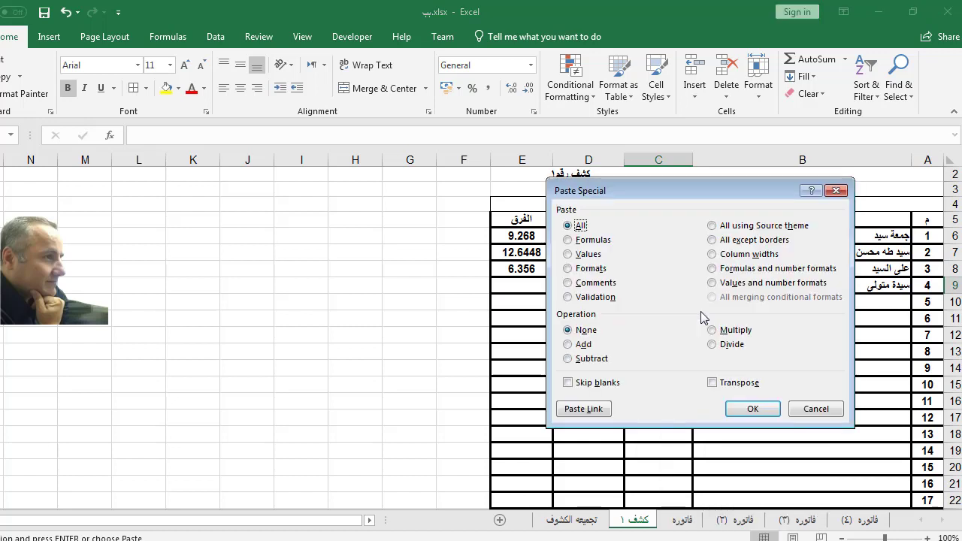
click(590, 411)
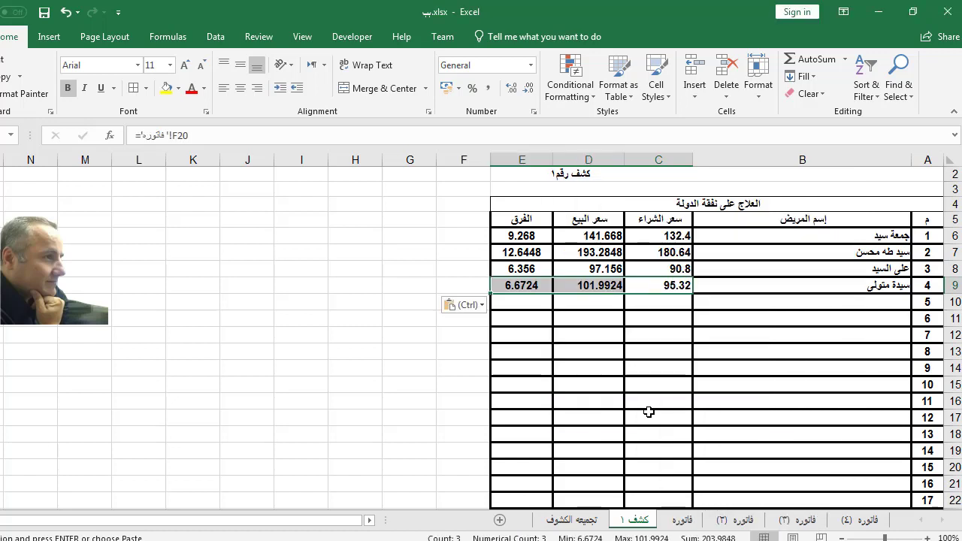
scroll(658, 266, down, 3)
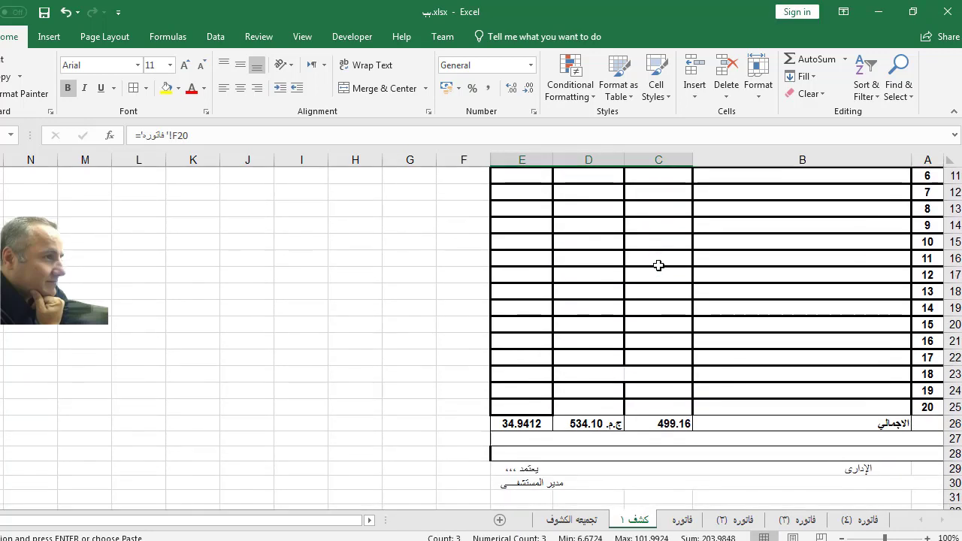
Step: Copy the three totals 499.16, 534.1012 and 34.9412 from C26:E26 on كشف ١
click(656, 421)
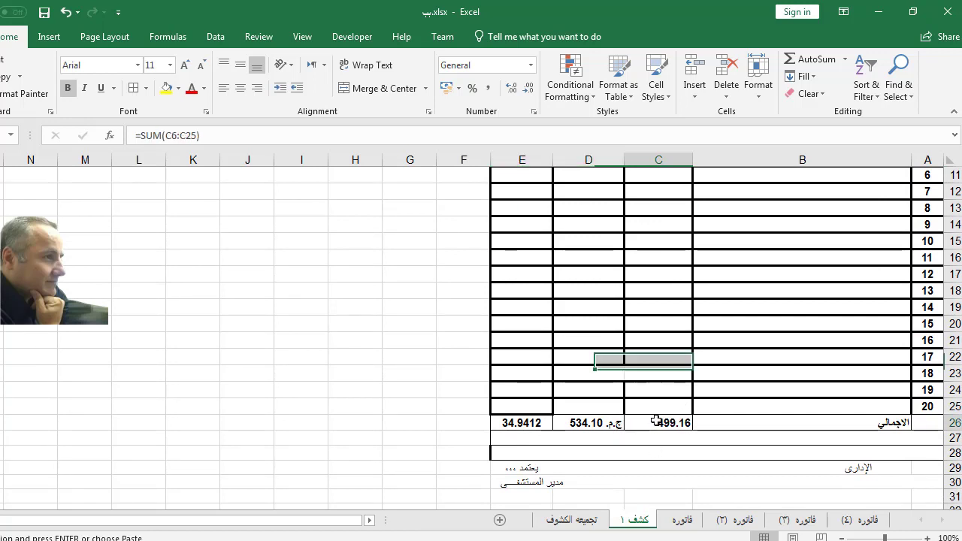
drag(656, 422, 546, 421)
right_click(546, 422)
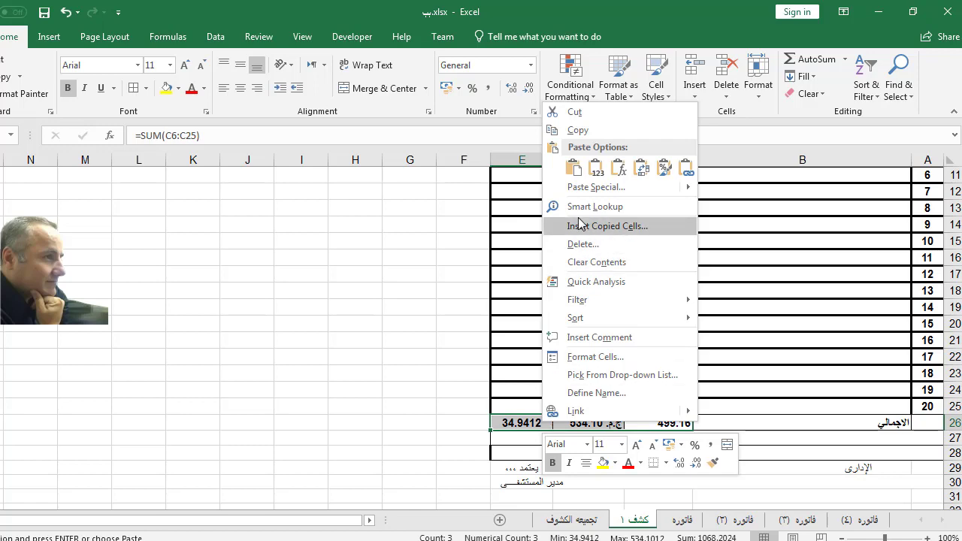
click(573, 130)
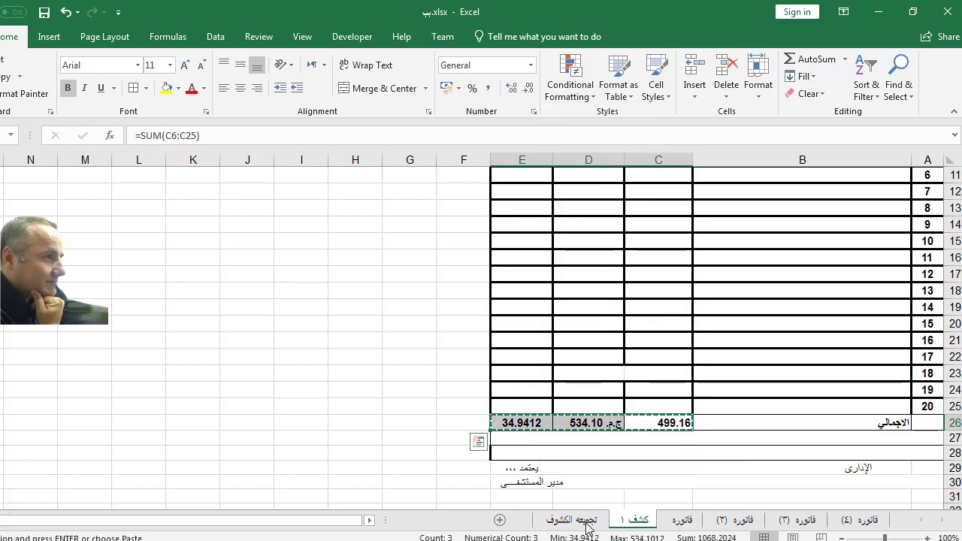
Step: Paste Link the totals into B7 of the كشف رقم ١ row on تجميعه الكشوف
click(586, 524)
click(775, 226)
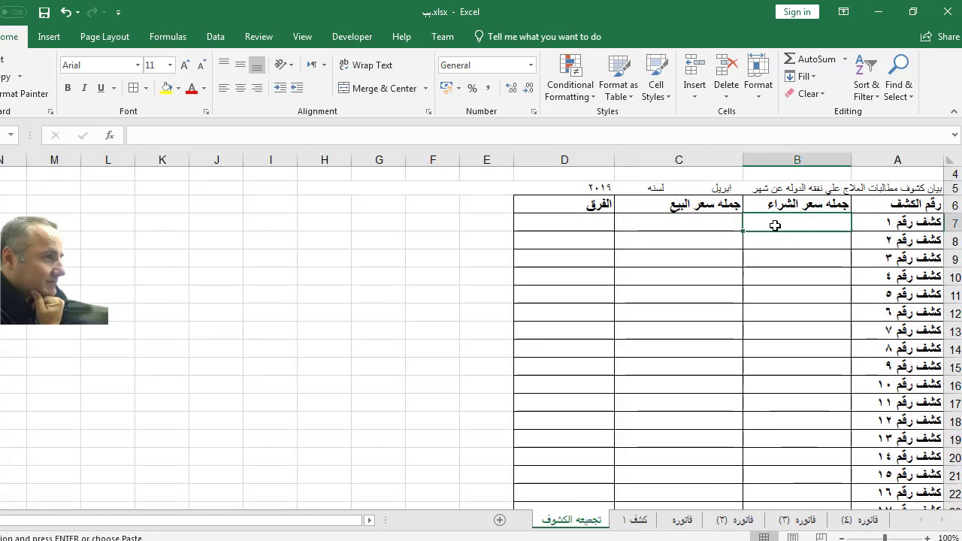
right_click(775, 226)
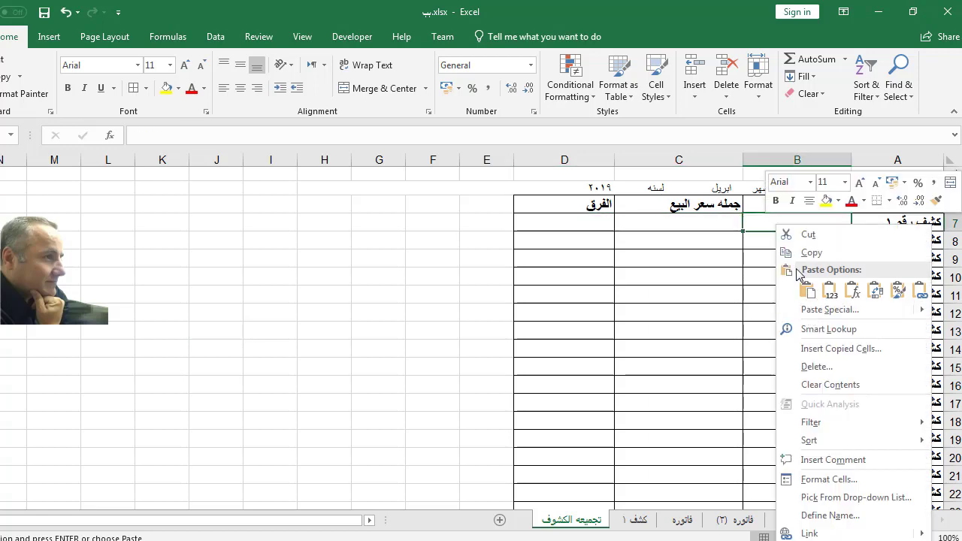
click(811, 310)
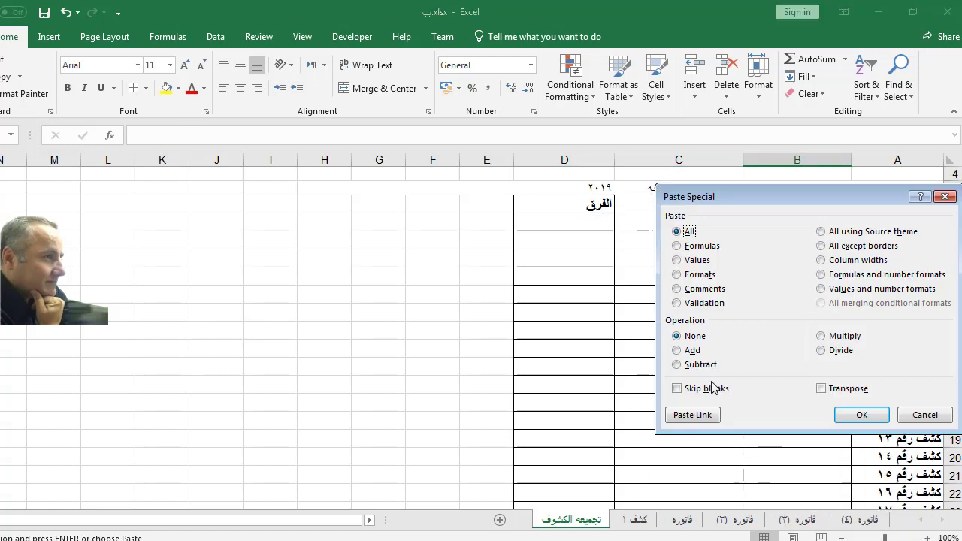
click(698, 416)
click(588, 412)
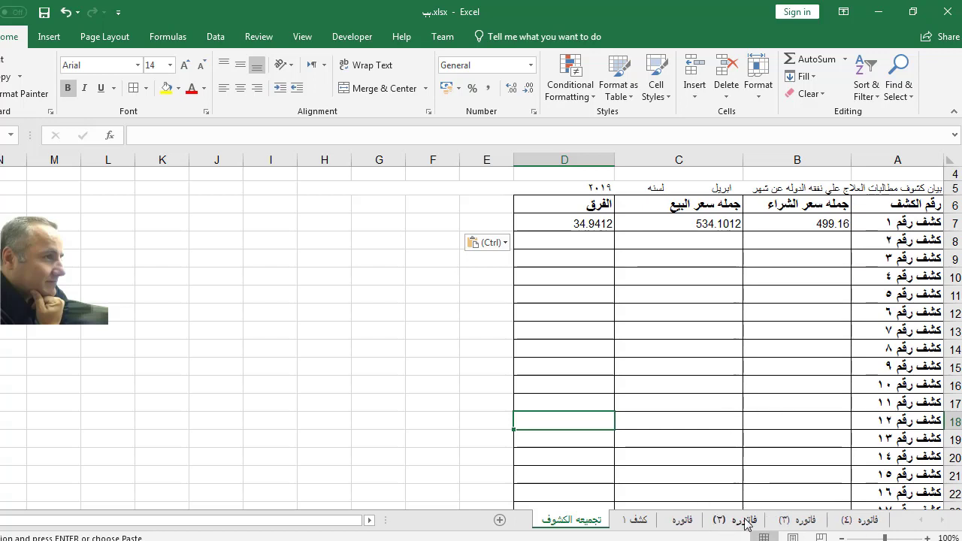
Step: Change the first item's quantity on فاتوره (٤) to 7
click(645, 521)
scroll(803, 293, up, 4)
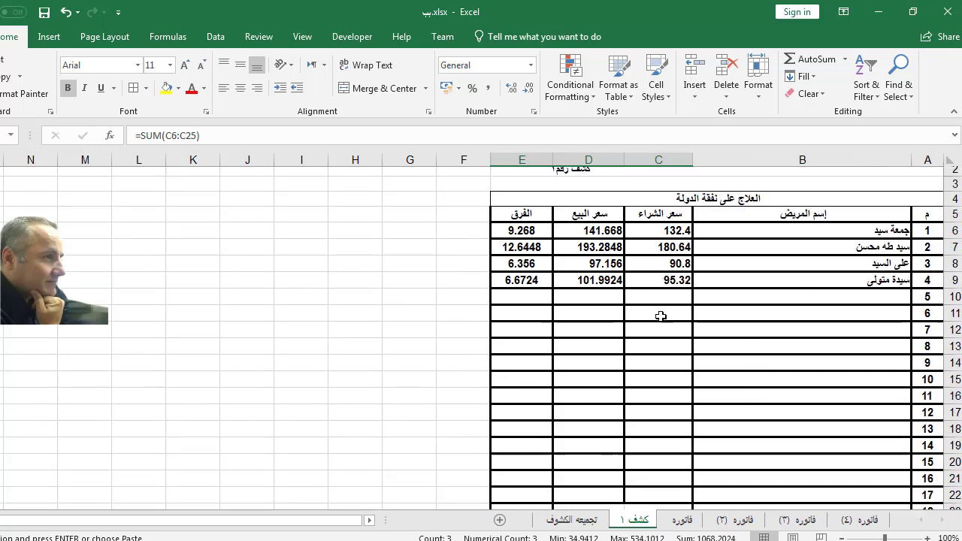
scroll(661, 317, down, 4)
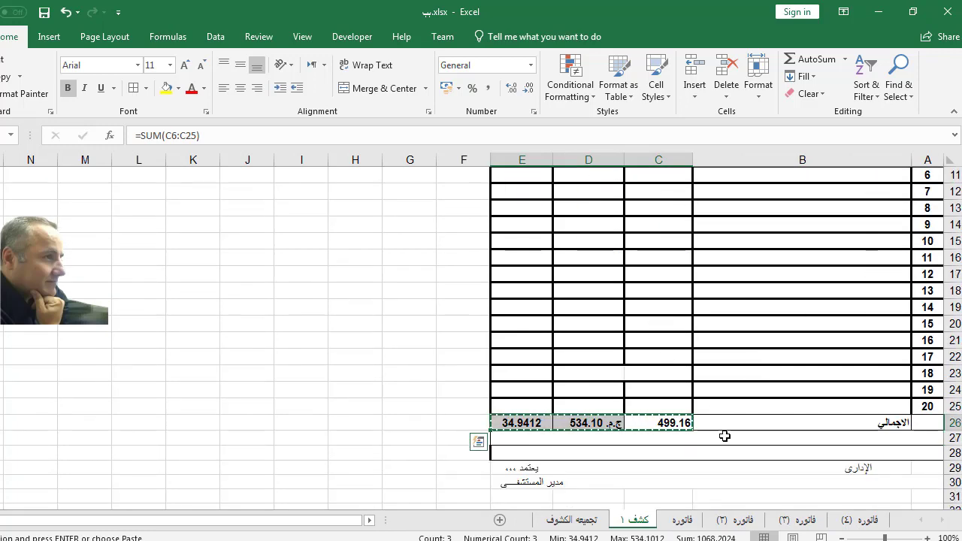
click(432, 360)
click(855, 520)
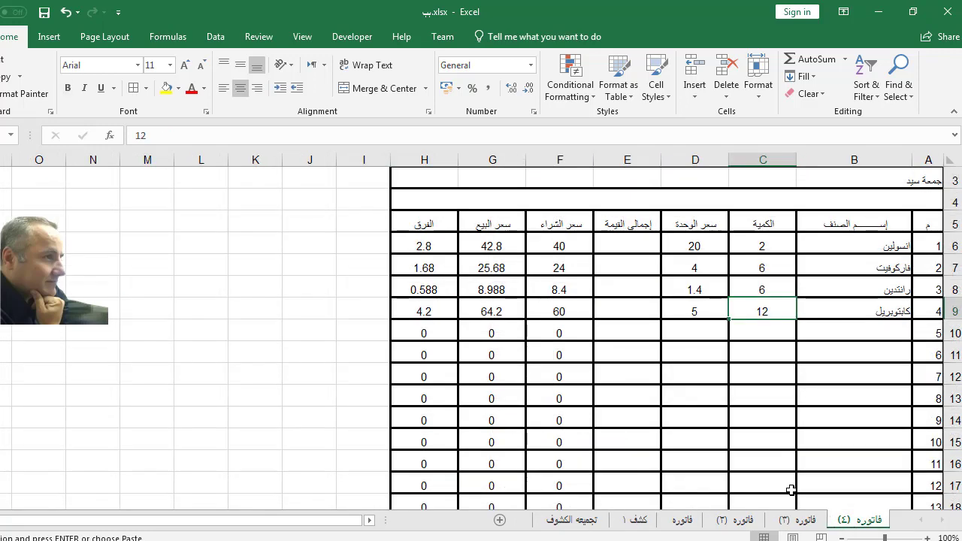
click(757, 251)
text(7)
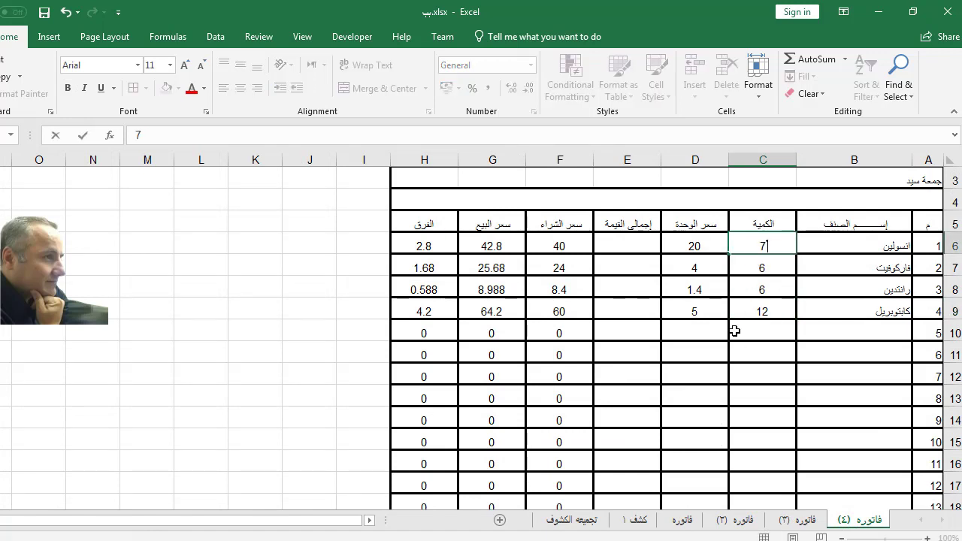
click(725, 344)
scroll(667, 365, down, 3)
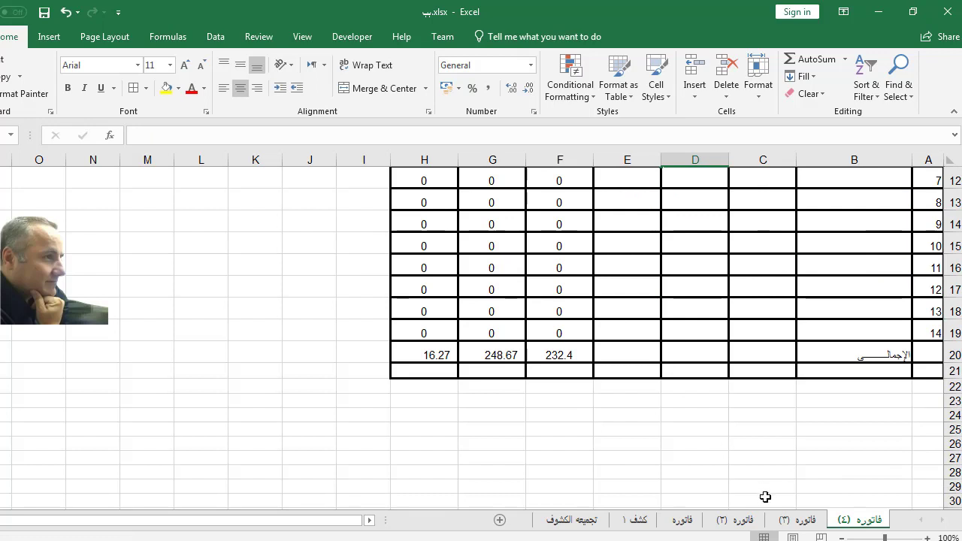
Step: Set the second item's quantity on فاتوره (٣) to 9, then check كشف ١'s updated totals
click(796, 520)
scroll(760, 441, up, 3)
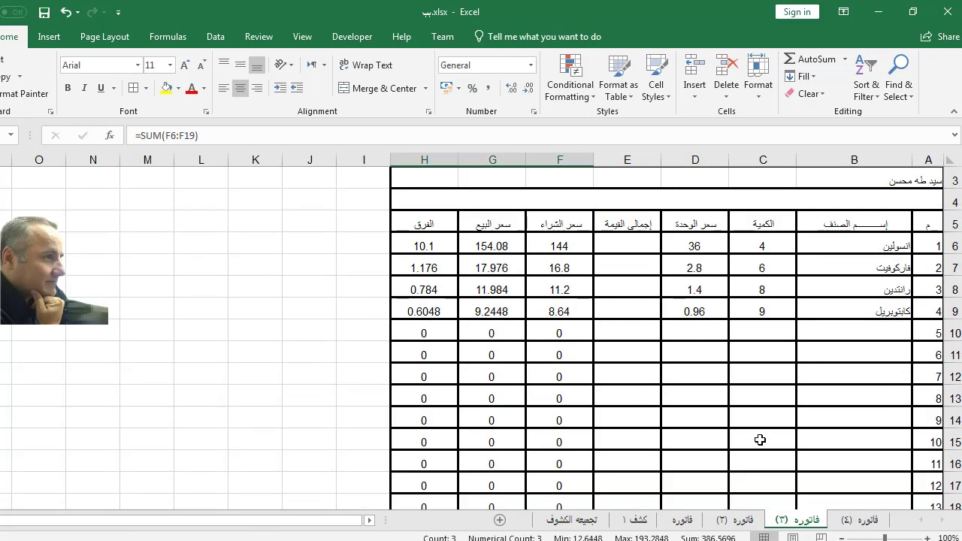
click(766, 246)
click(756, 272)
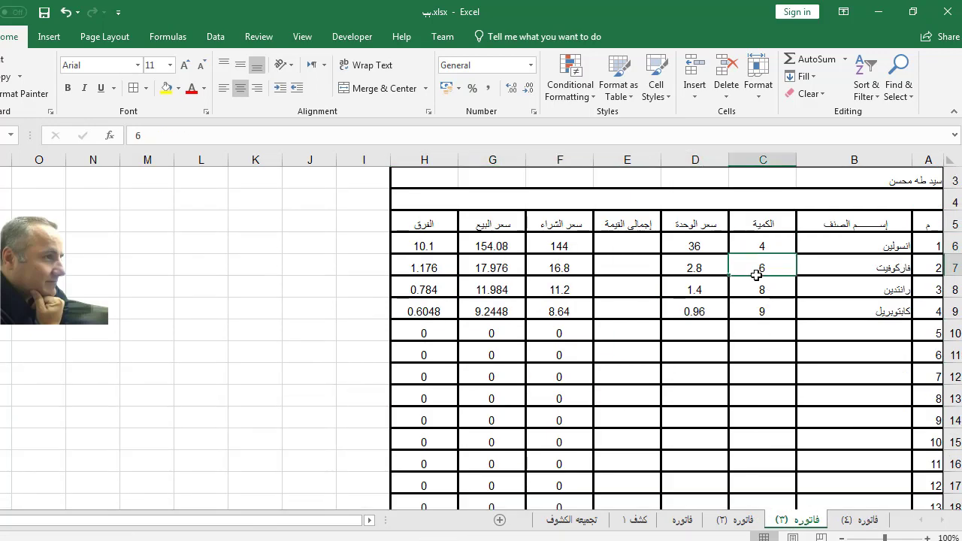
text(9)
click(757, 305)
scroll(492, 316, down, 3)
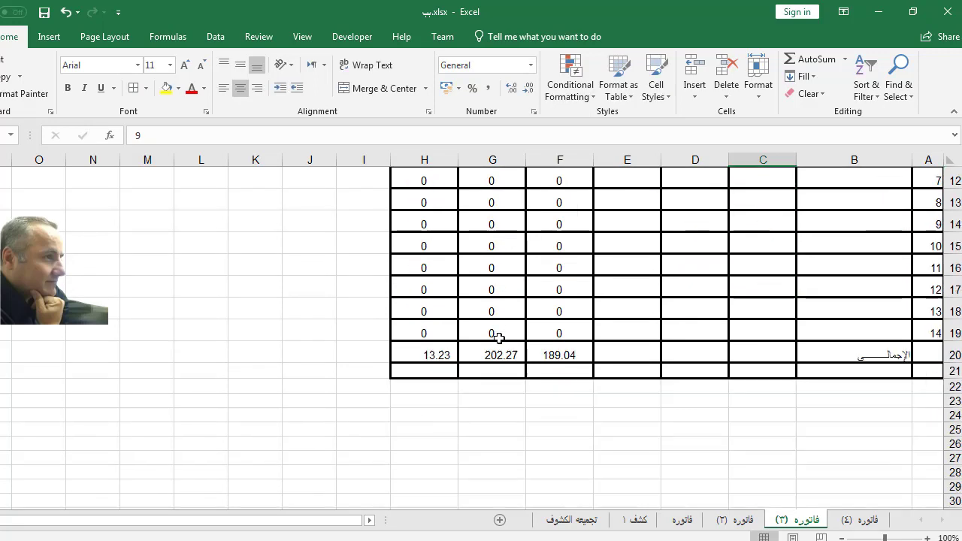
click(739, 521)
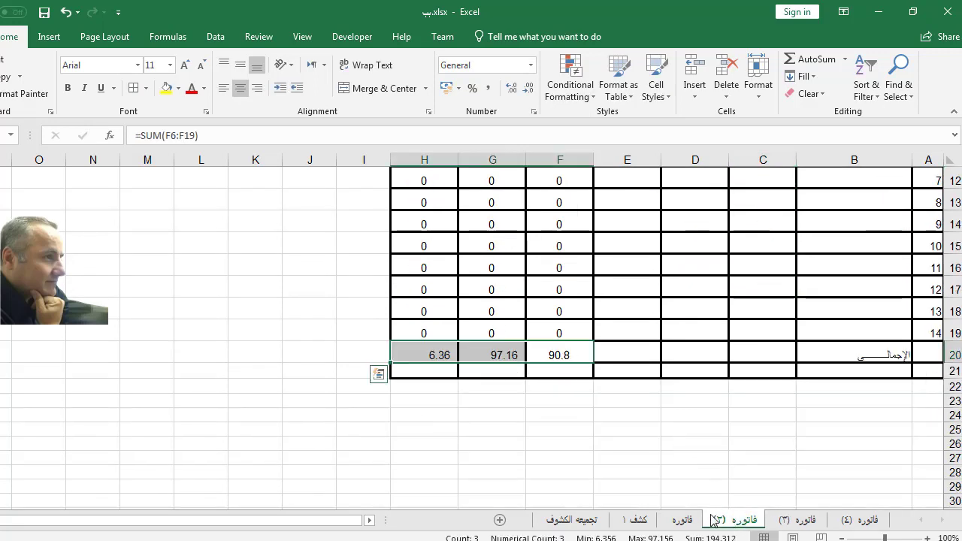
click(637, 520)
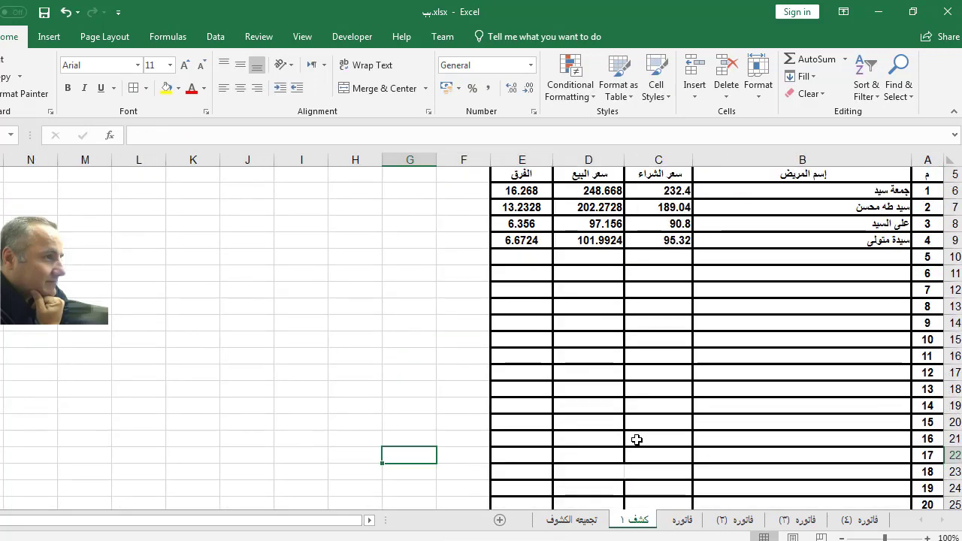
Step: Return to فاتوره (٤) and inspect unit price D6 beside the updated quantity 7 row
scroll(637, 375, down, 2)
scroll(601, 381, up, 3)
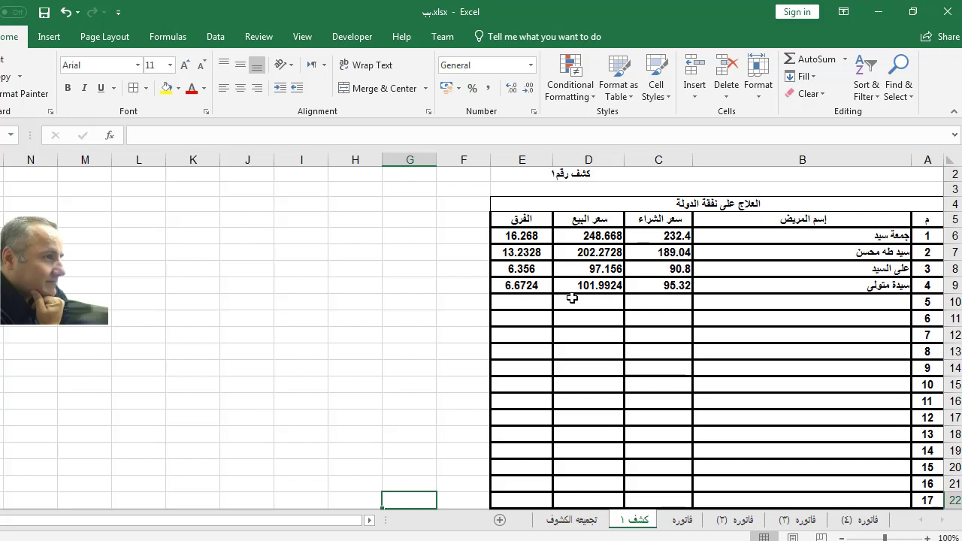
click(868, 522)
scroll(719, 430, up, 3)
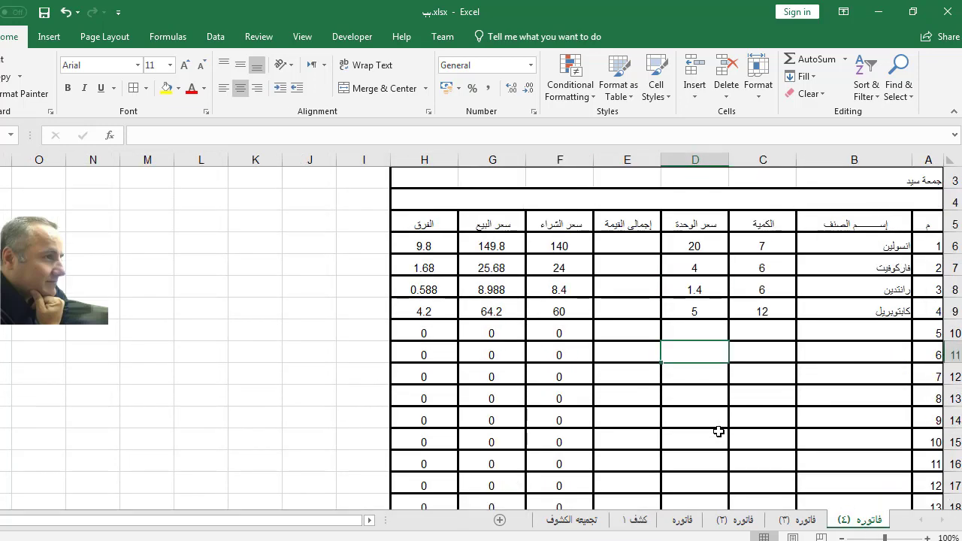
click(691, 244)
right_click(691, 243)
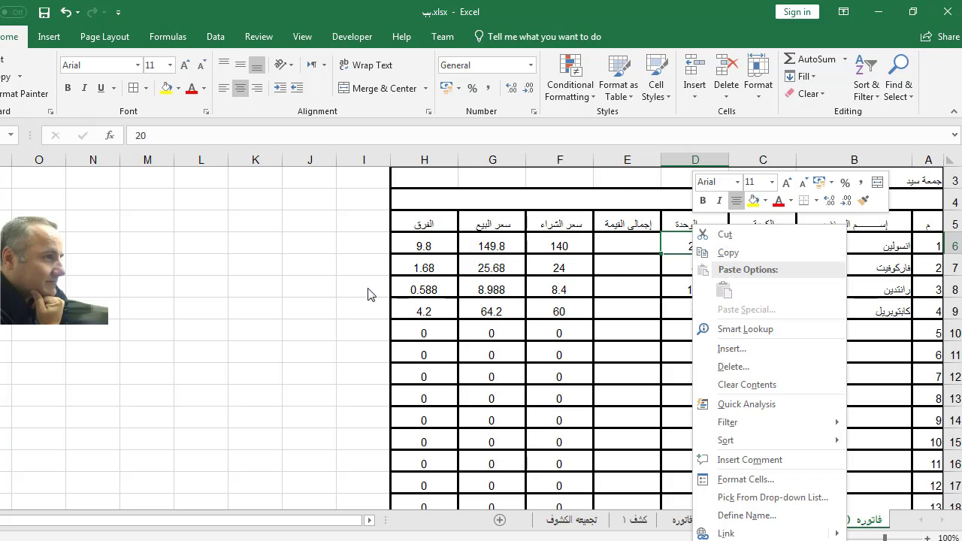
click(257, 295)
click(257, 289)
right_click(257, 289)
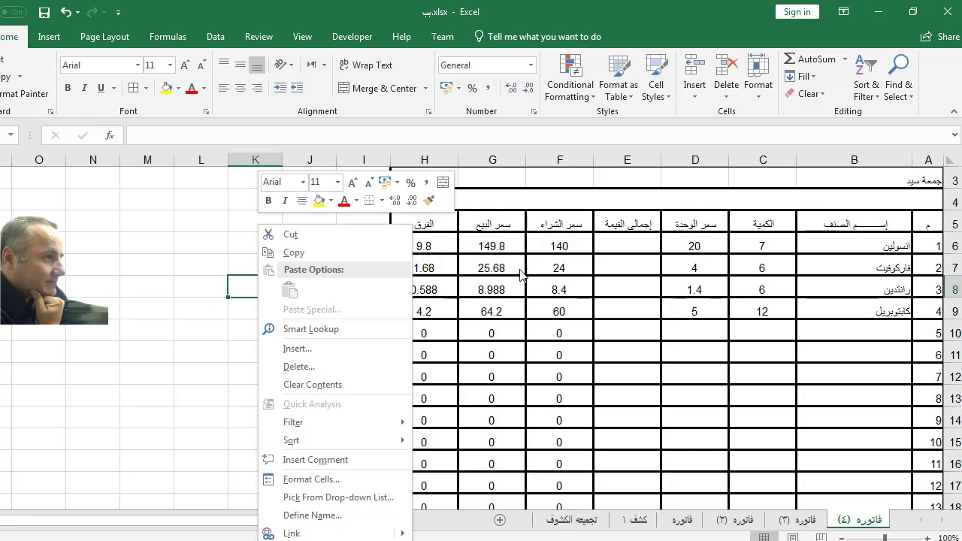
click(126, 341)
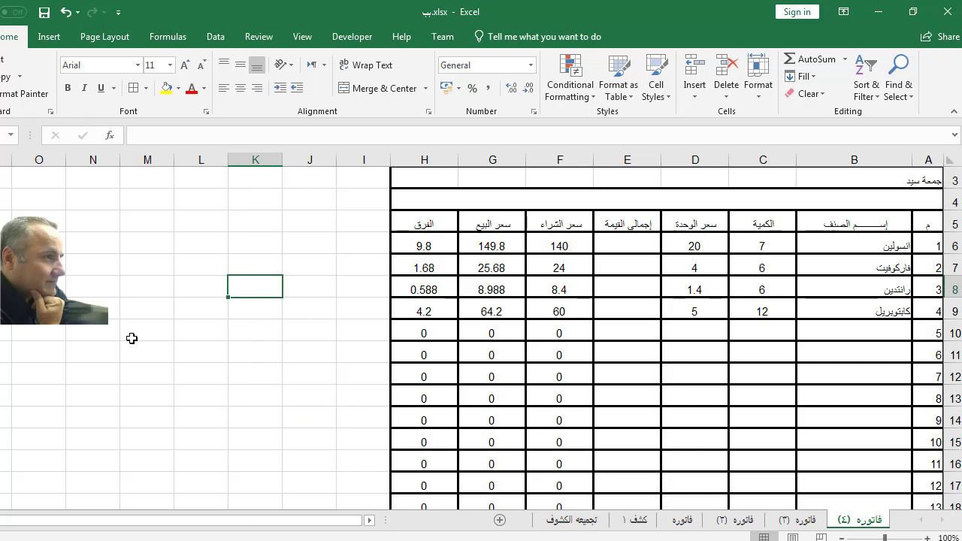